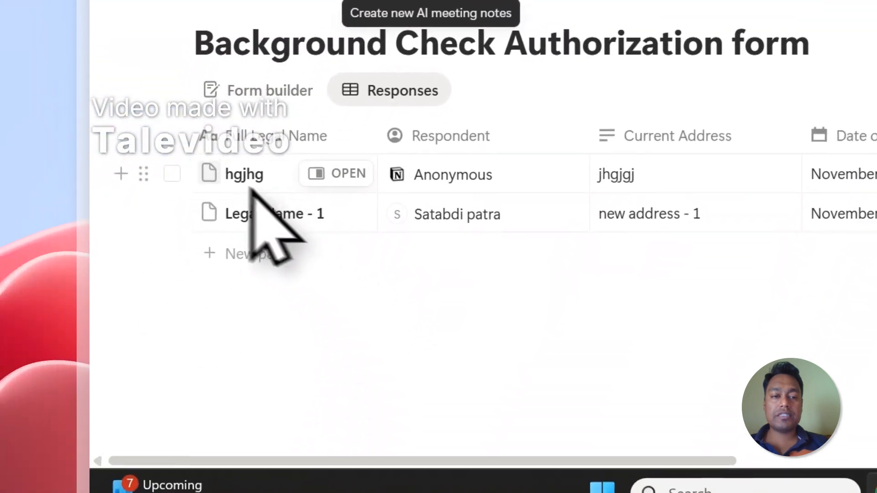
left_click(181, 153)
left_click(182, 192)
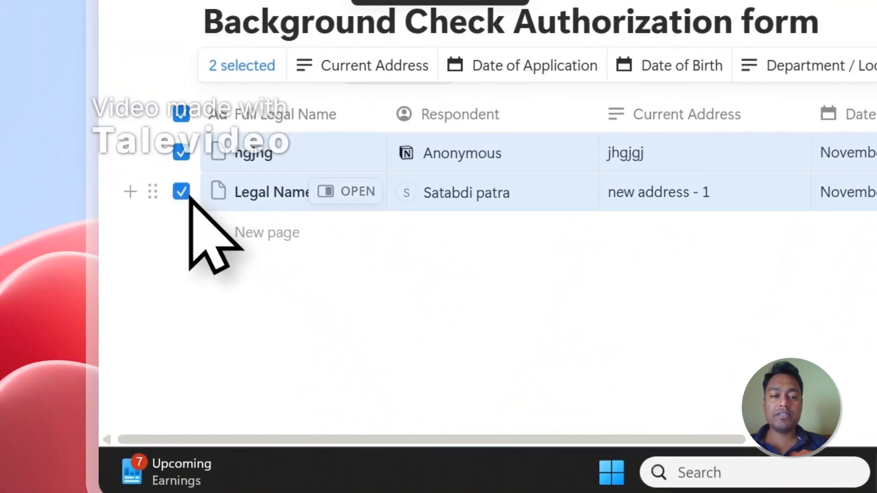
left_click(223, 301)
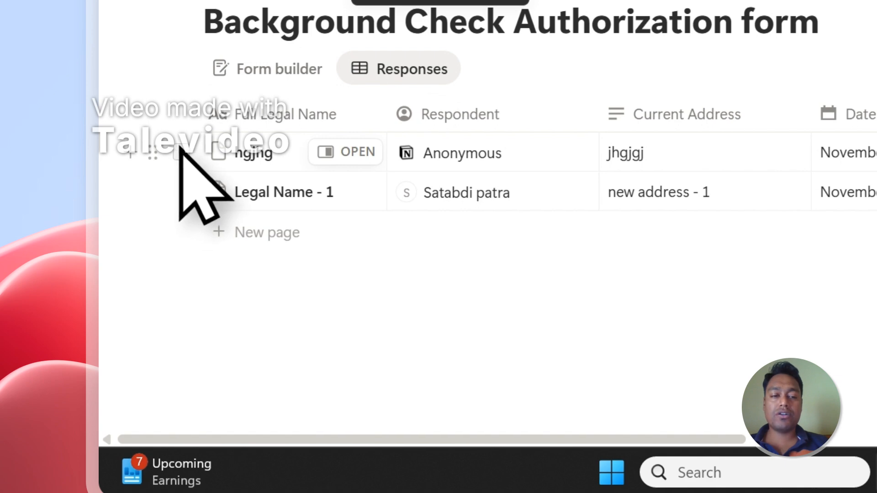
left_click(181, 153)
left_click(181, 192)
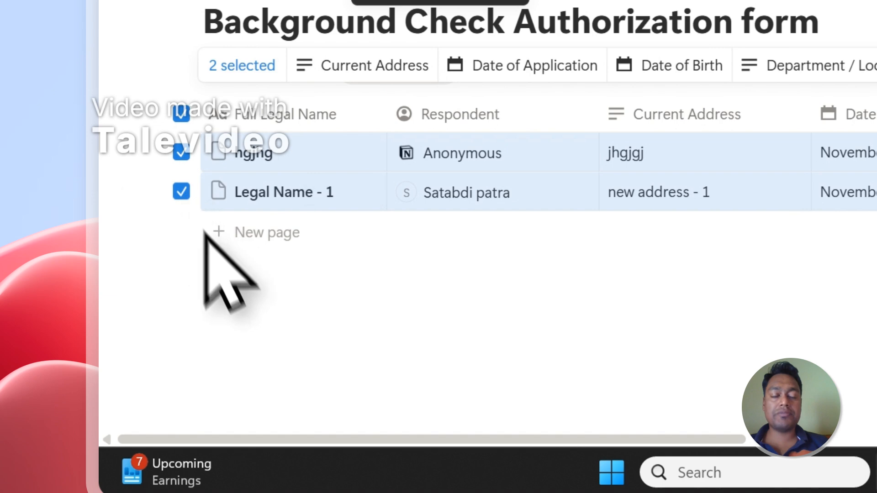
left_click(230, 296)
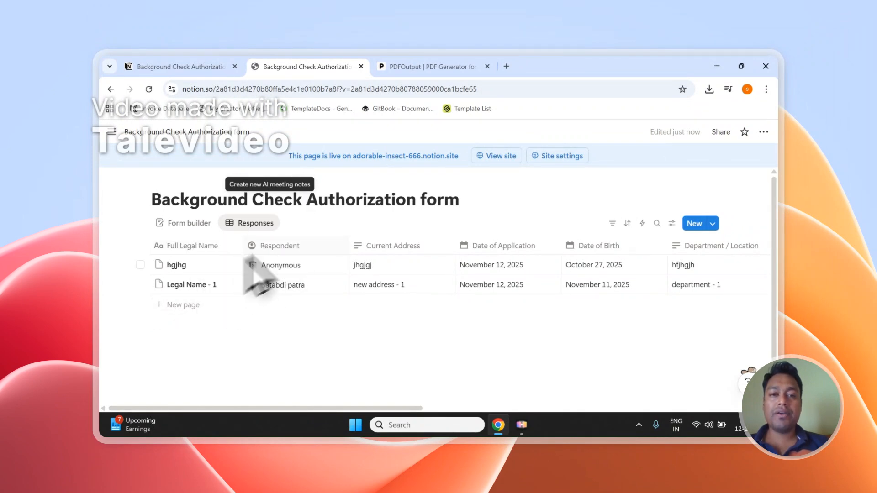
Switch to the PDFOutput site and read how it generates documents from Google Docs and Notion databases.
left_click(411, 67)
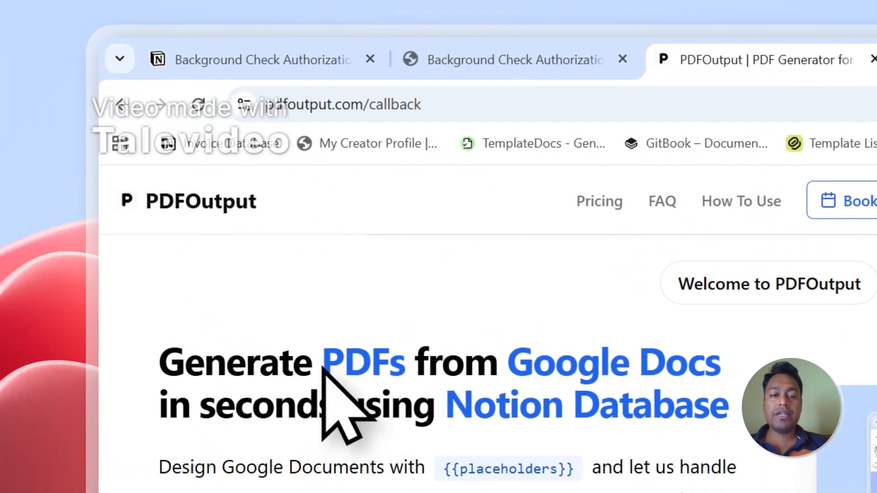
left_click_drag(322, 365, 356, 371)
left_click_drag(508, 372, 720, 369)
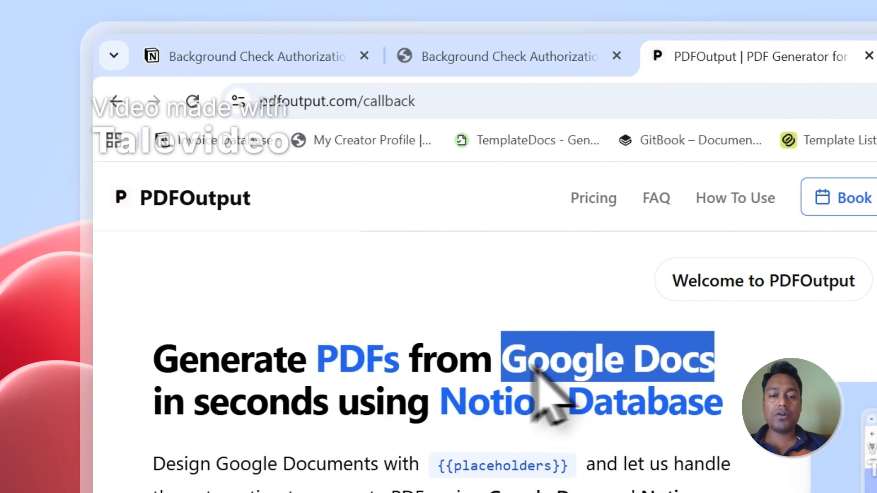
left_click_drag(227, 286, 489, 292)
scroll(301, 343, "down", 2)
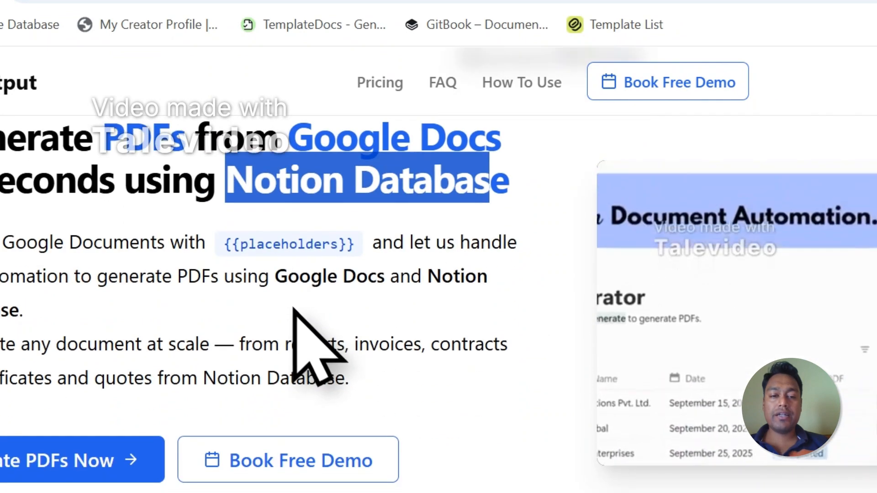
double_click(315, 343)
double_click(388, 344)
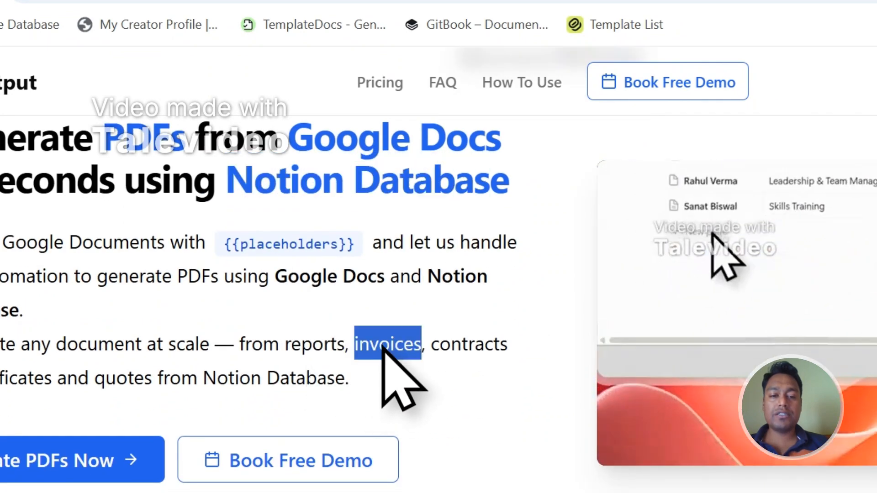
double_click(477, 344)
double_click(22, 376)
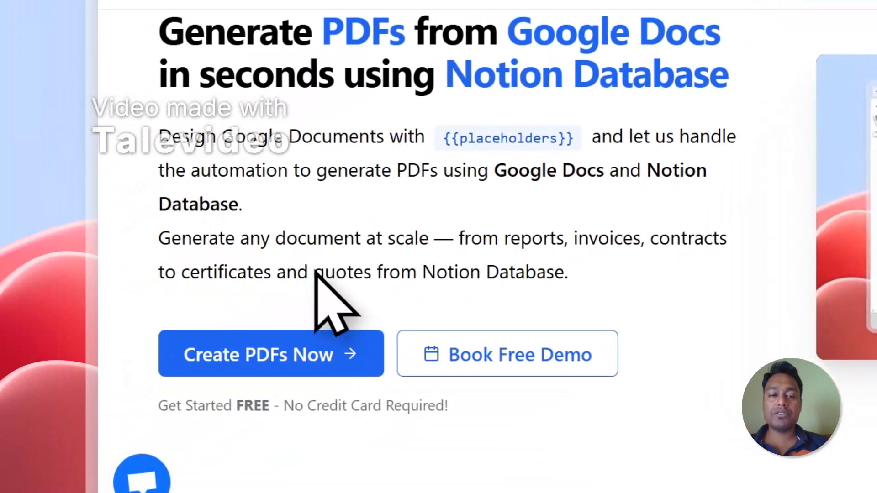
double_click(290, 287)
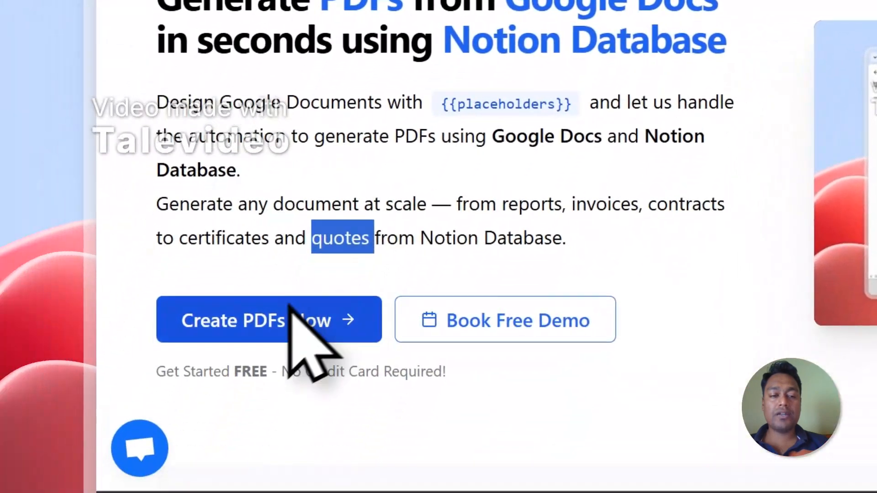
Start creating PDFs in PDFOutput and sign in by continuing with the Google account.
left_click(292, 347)
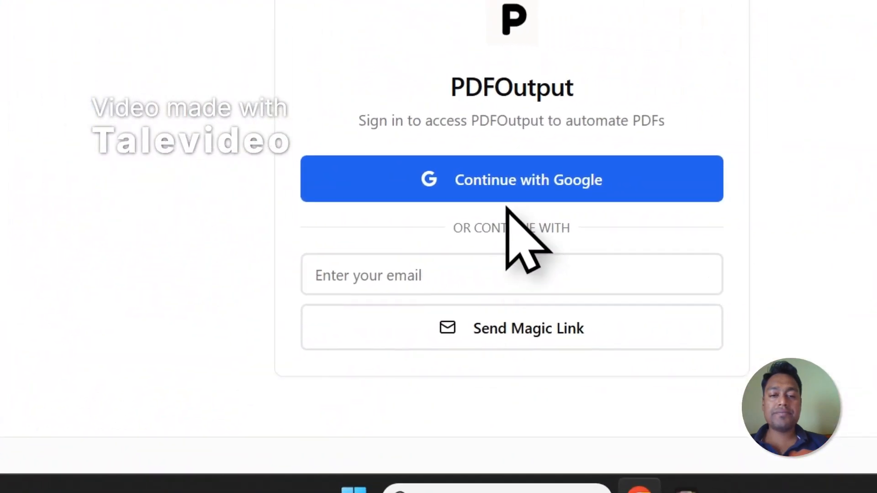
left_click(614, 158)
left_click(628, 260)
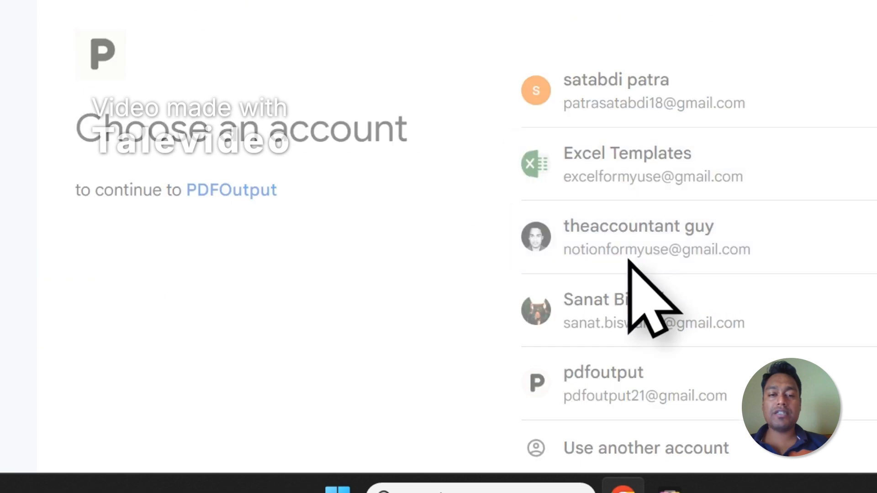
left_click(813, 301)
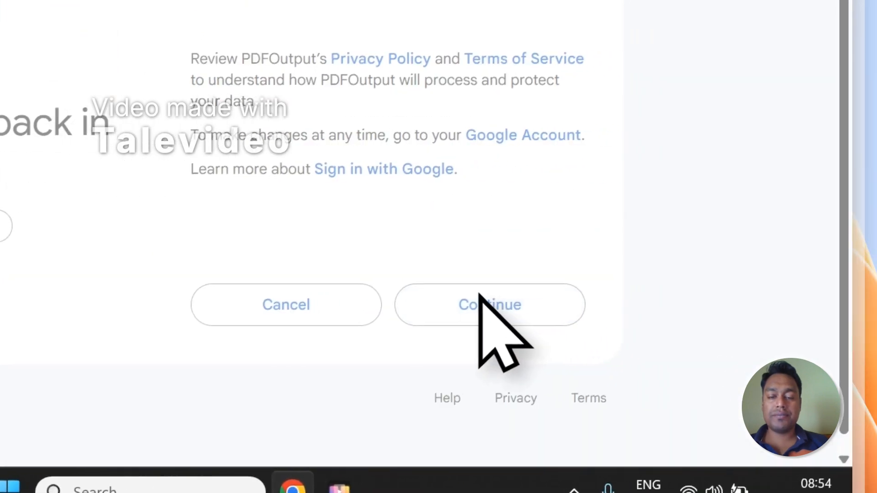
left_click(461, 452)
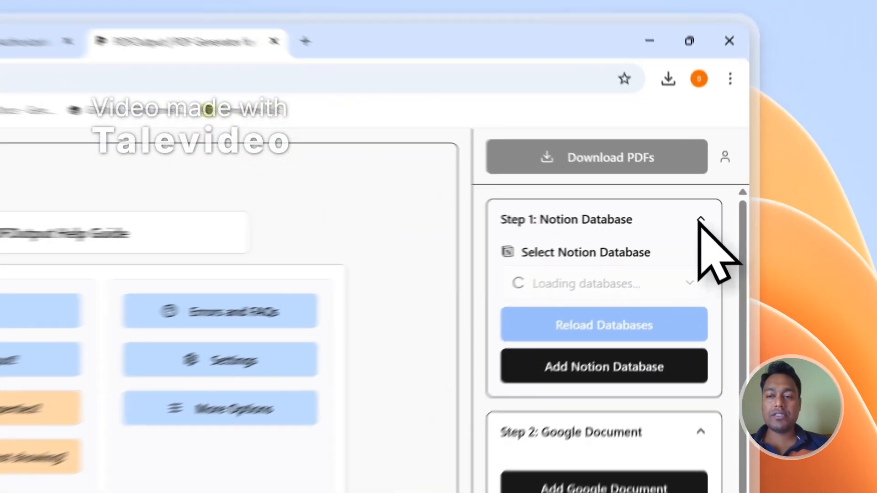
Collapse the three setup sections, and from the Notion Database section start adding a Notion database.
left_click(749, 177)
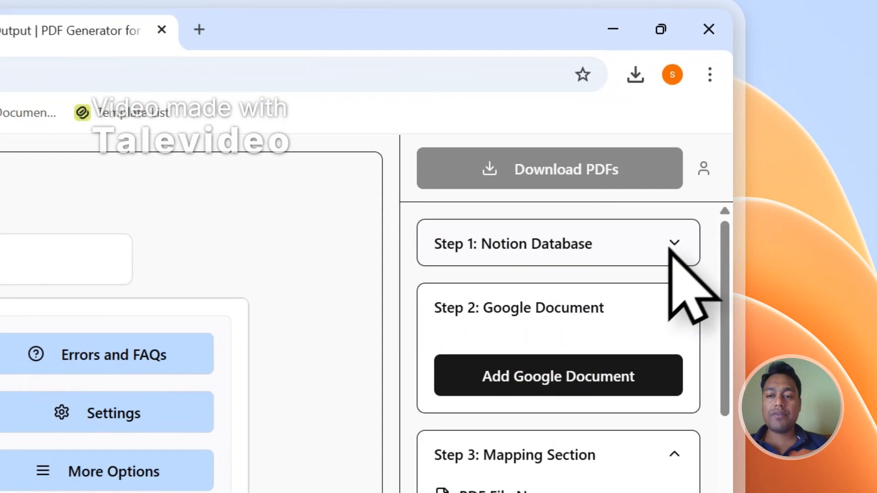
left_click(702, 210)
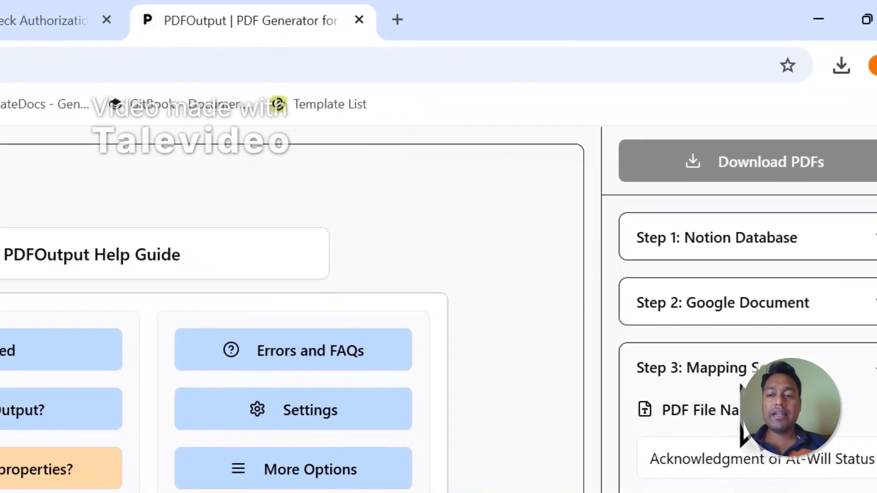
left_click(531, 383)
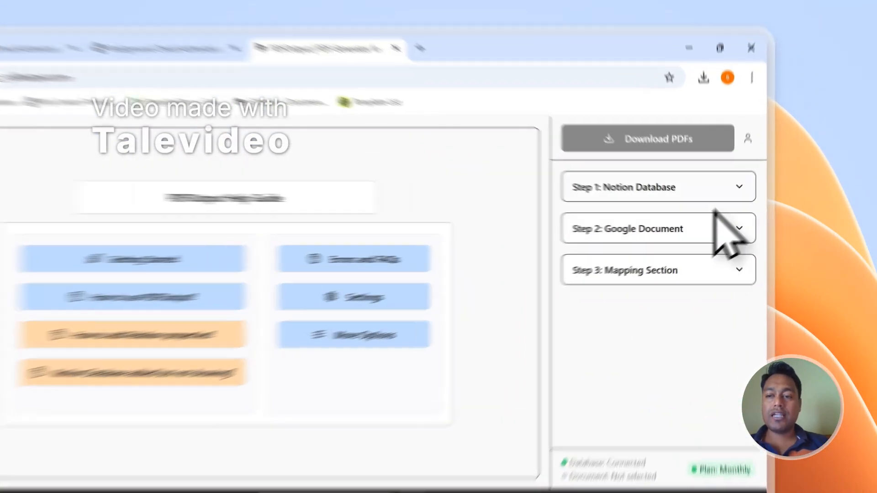
left_click(752, 180)
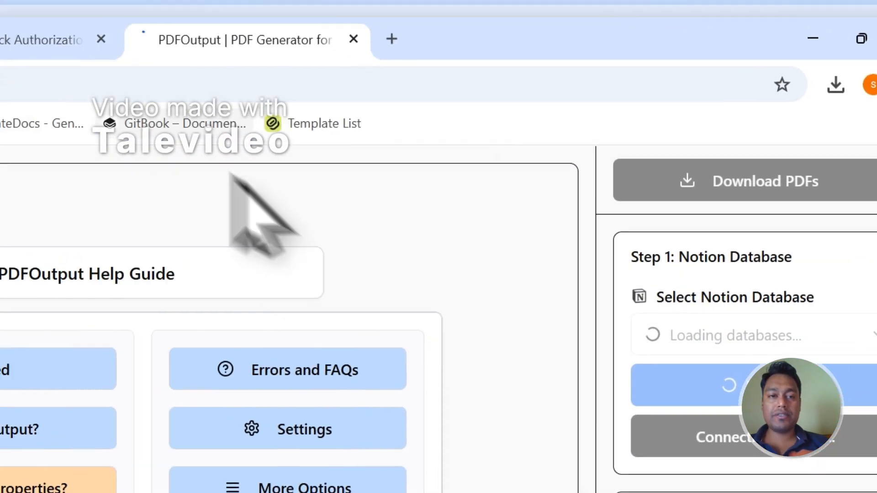
Return to the Notion form page and copy its full title, "Background Check Authorization form".
left_click(307, 105)
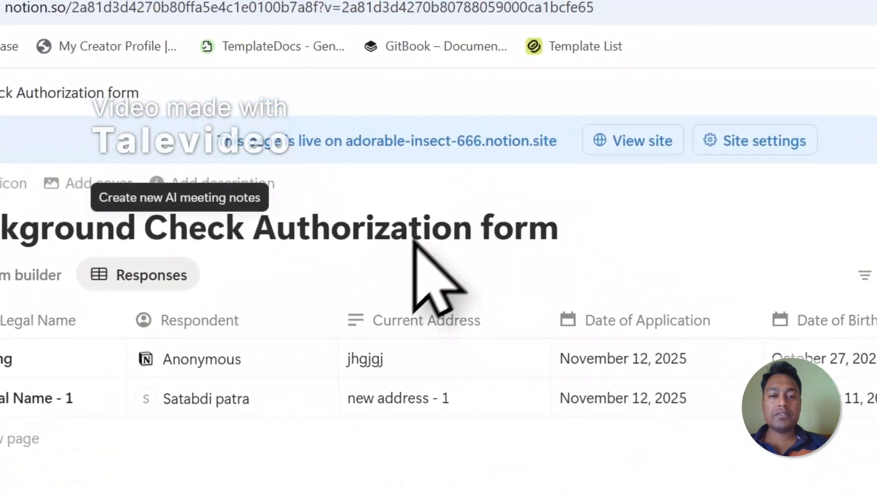
left_click(539, 187)
left_click_drag(534, 247, 0, 240)
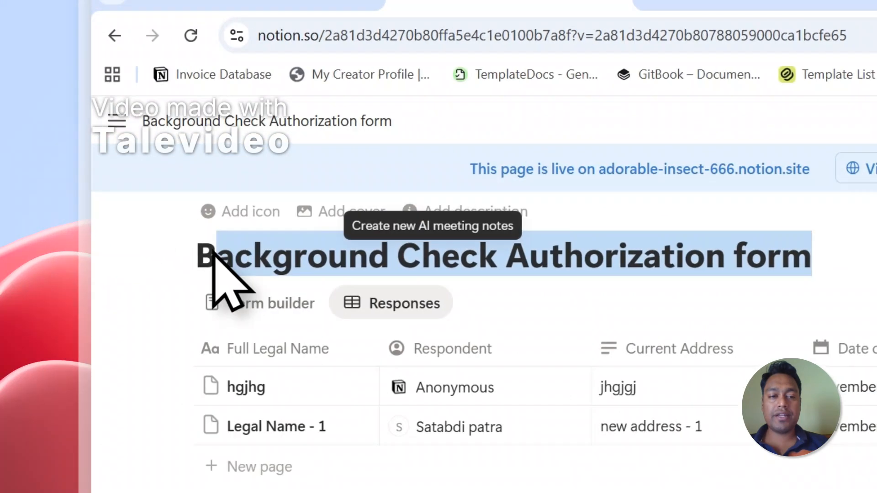
left_click_drag(215, 260, 217, 251)
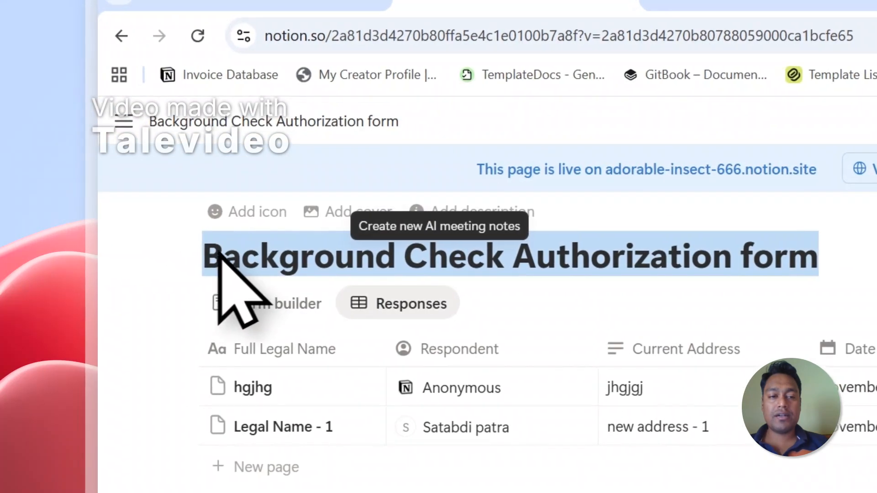
right_click(233, 252)
left_click(272, 282)
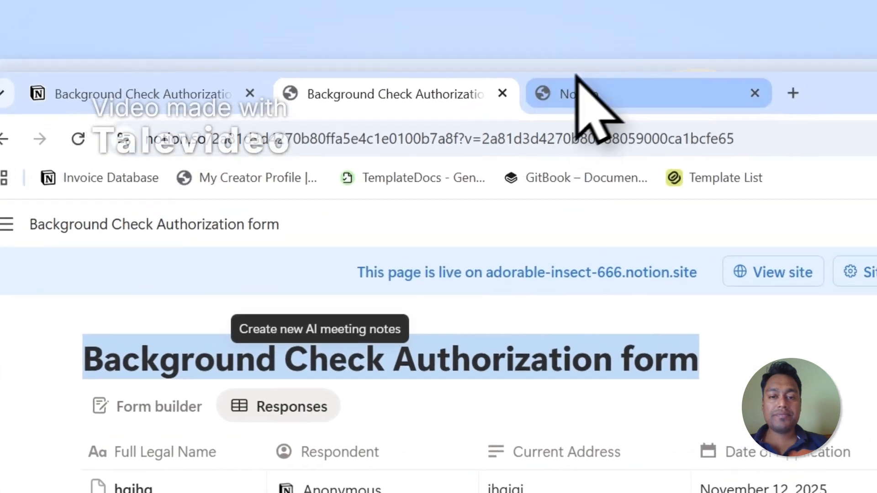
In the Notion connection request, accept PDFOutput's permissions and choose to select pages to share with it.
left_click(587, 108)
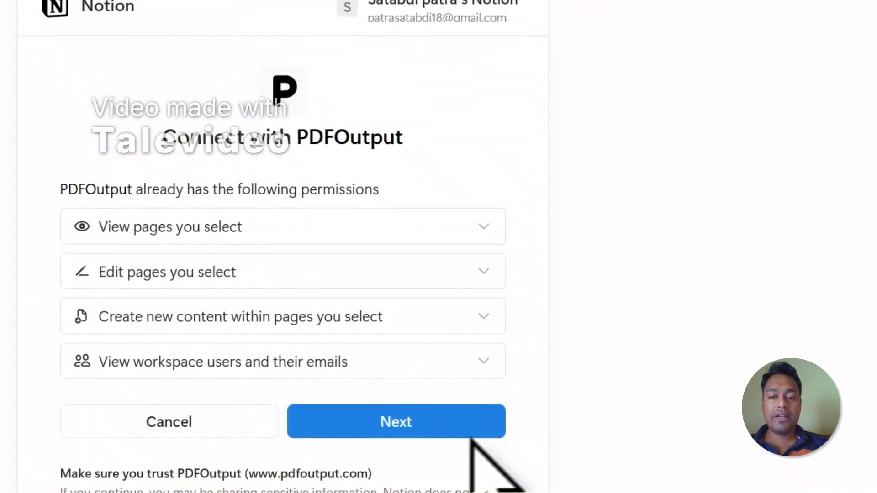
left_click(392, 383)
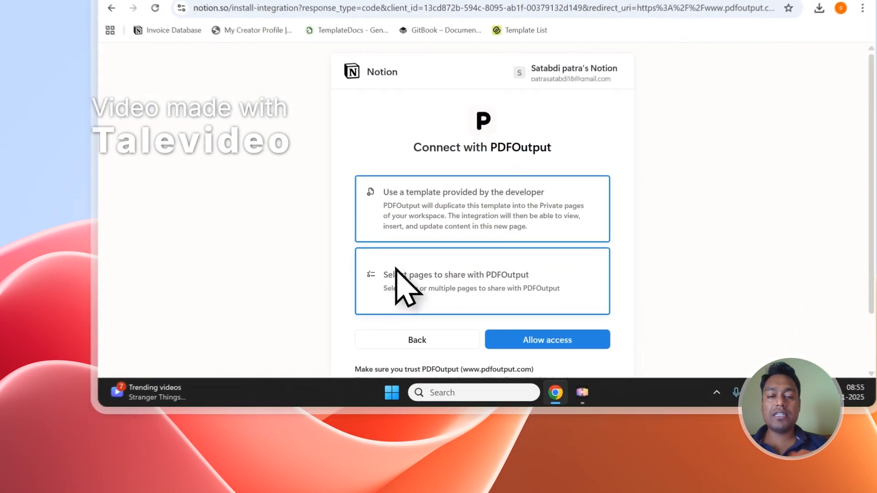
left_click(368, 322)
scroll(367, 326, "down", 2)
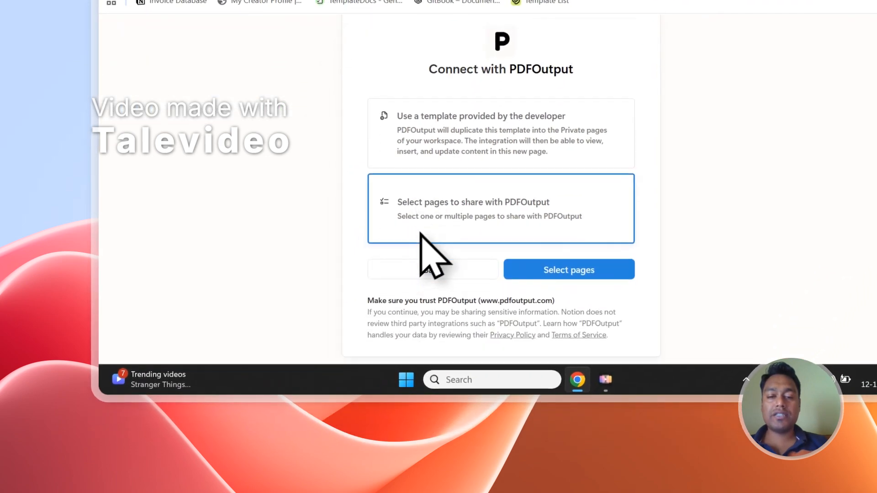
left_click(623, 257)
Copy the form's title again, search for it among the pages to share, and close the search results.
left_click(337, 20)
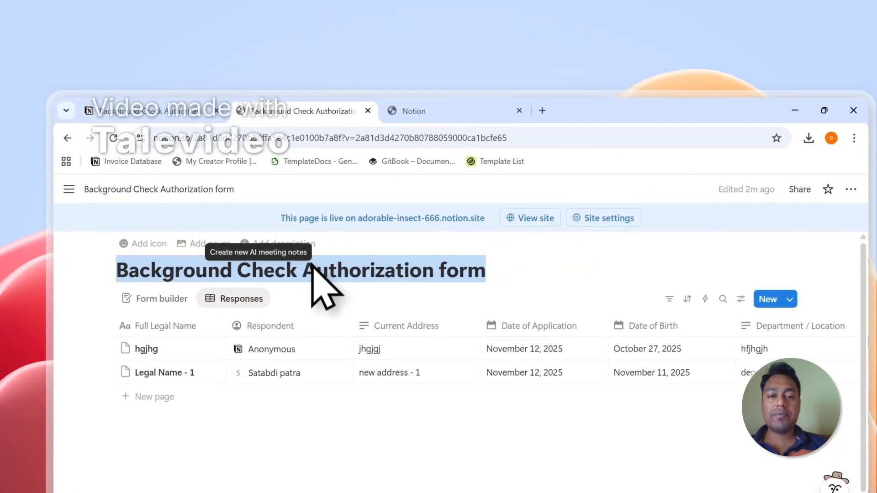
right_click(317, 281)
left_click(343, 307)
left_click(402, 111)
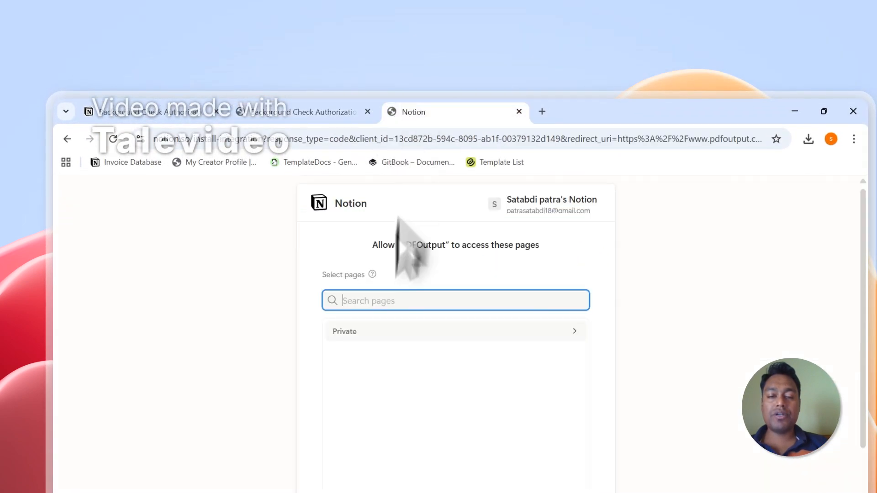
right_click(368, 310)
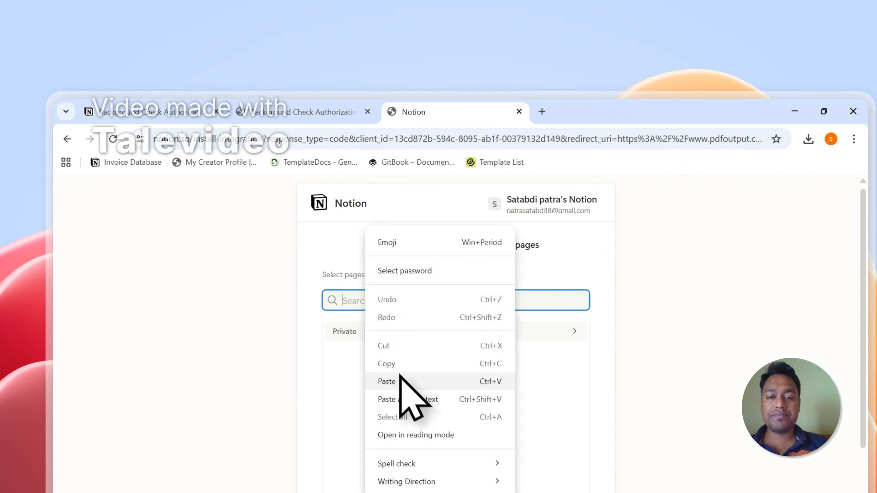
left_click(387, 382)
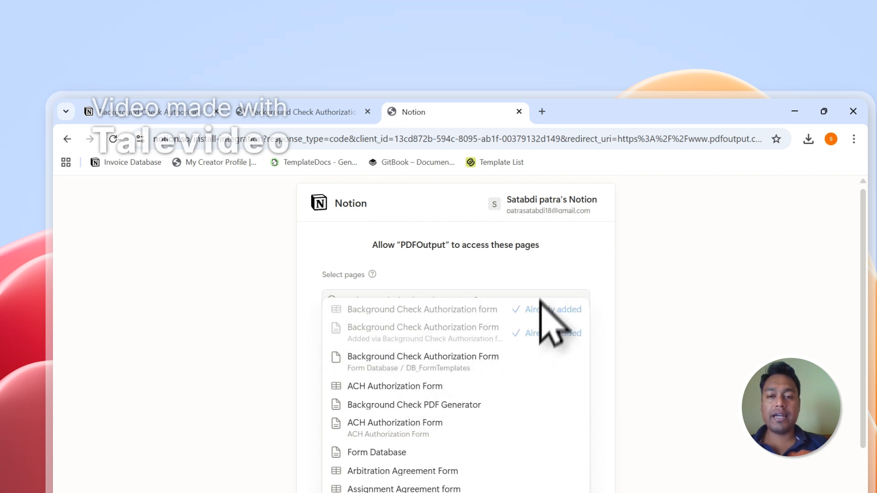
left_click(546, 249)
Expand the private pages and check whether Background Check Authorization form is selected for PDFOutput's access.
left_click(390, 337)
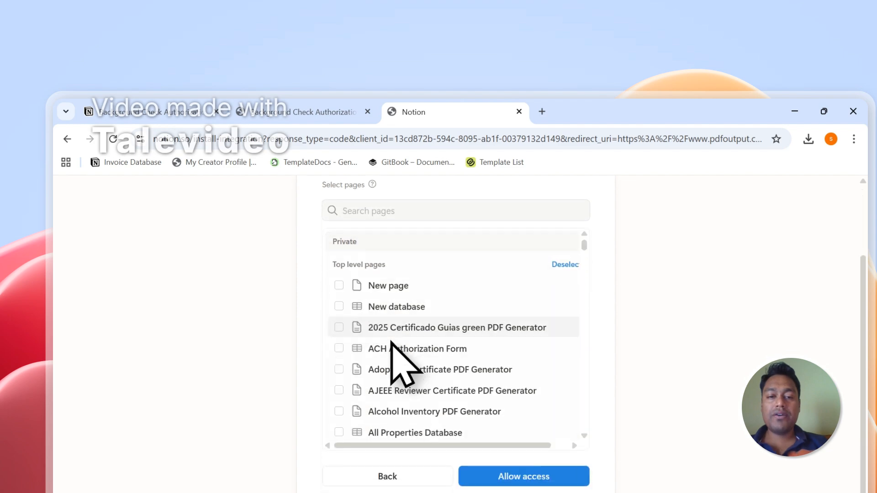
scroll(411, 333, "down", 5)
scroll(411, 333, "down", 3)
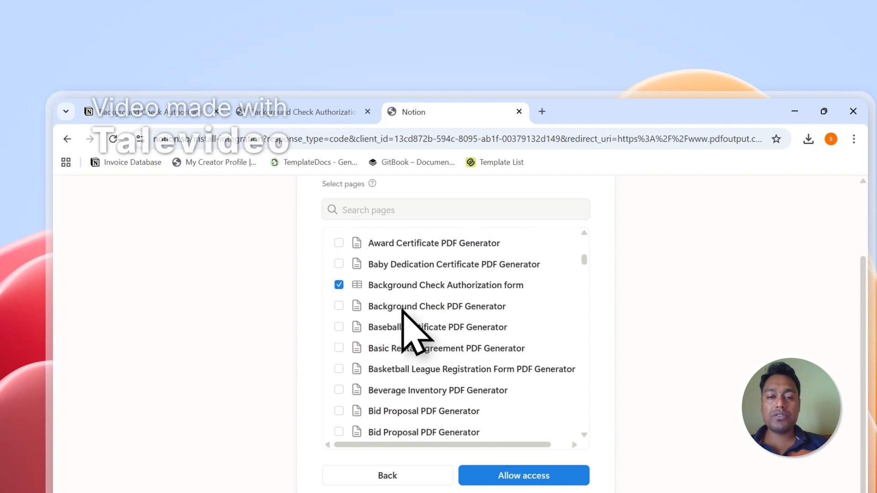
scroll(411, 333, "up", 10)
scroll(425, 315, "up", 5)
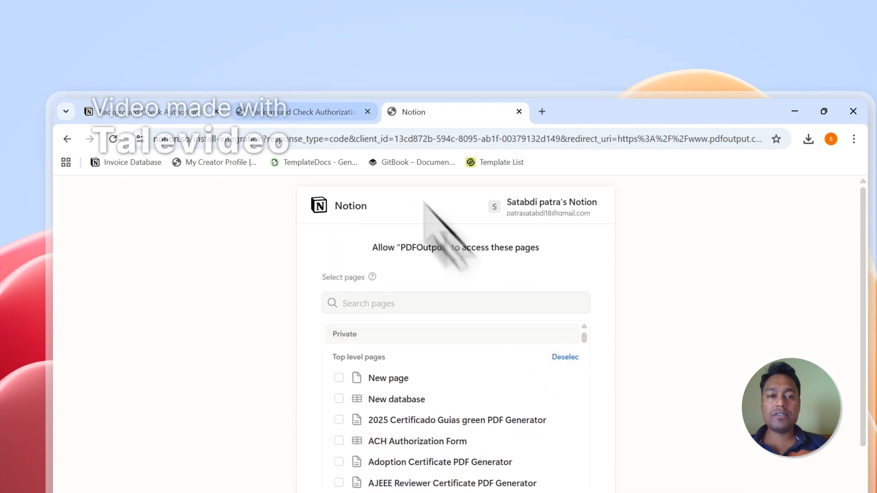
View the Background Check Authorization form page once more and return to PDFOutput's page-access selection.
left_click(315, 112)
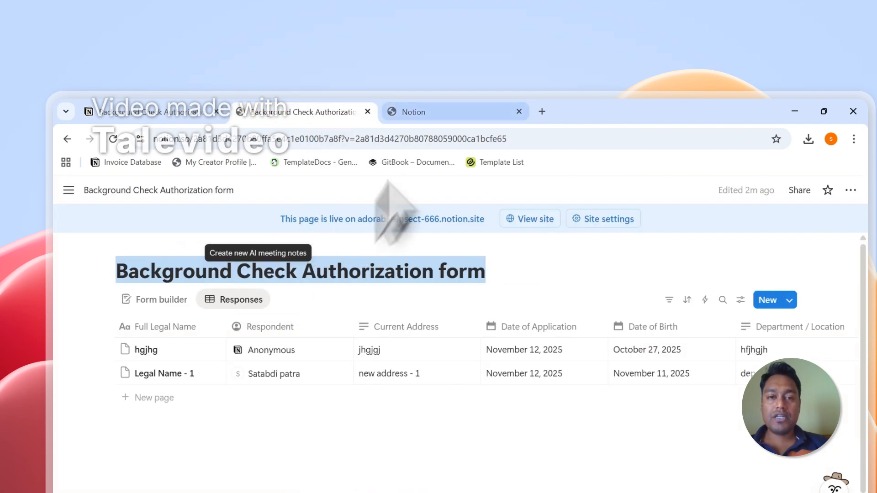
left_click(411, 112)
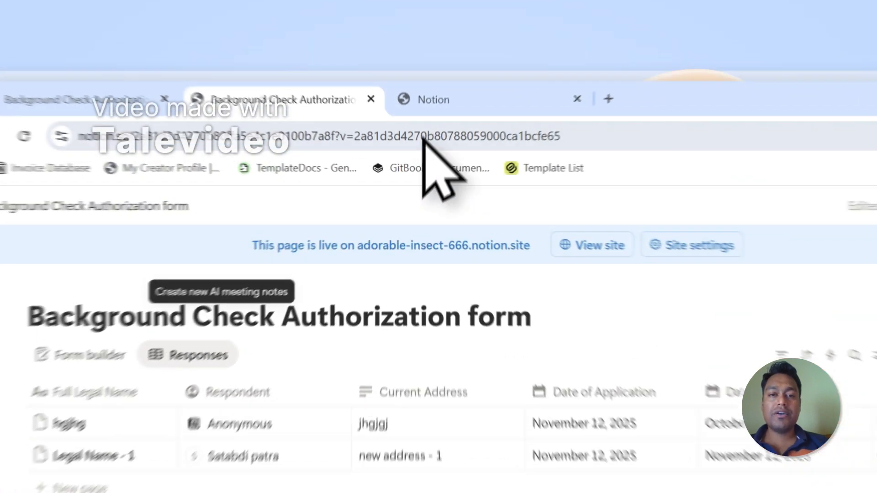
left_click(393, 67)
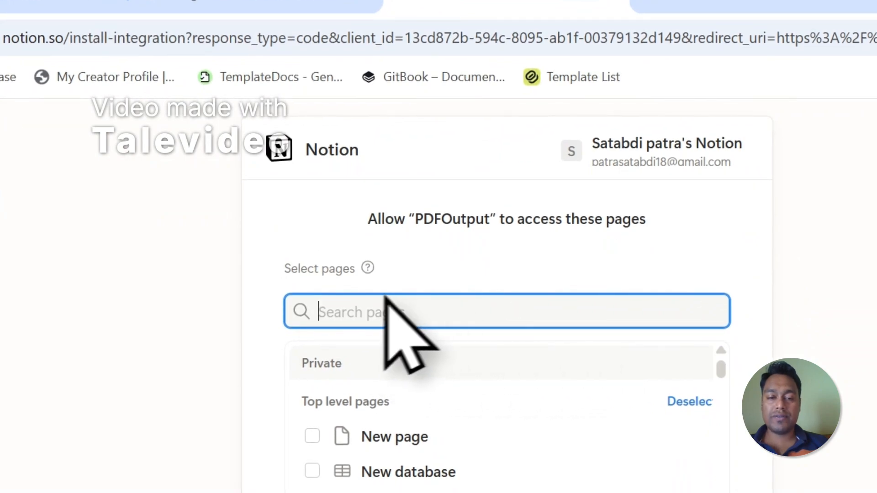
Recheck the Background Check Authorization form's title and responses against PDFOutput's page-access selection.
left_click(276, 4)
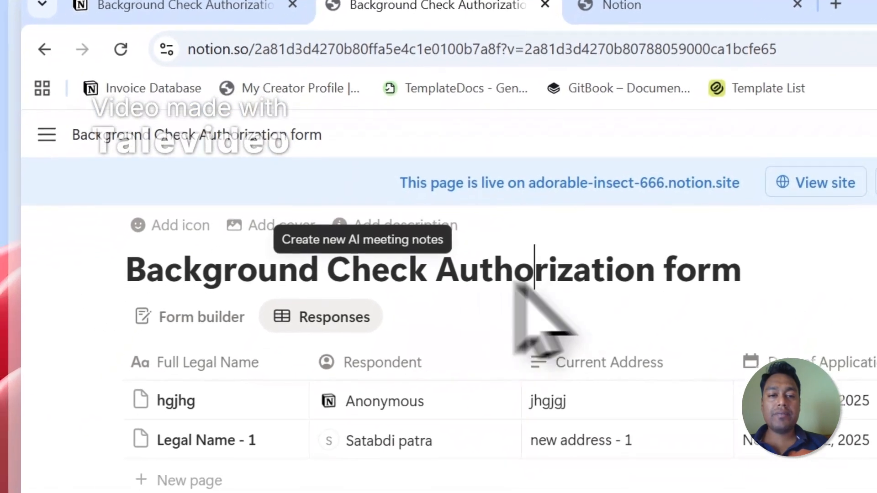
left_click(624, 3)
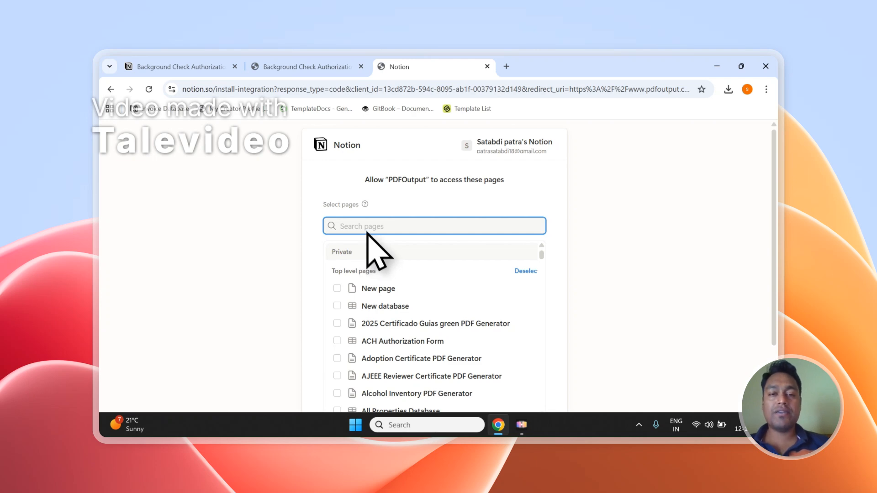
left_click(338, 67)
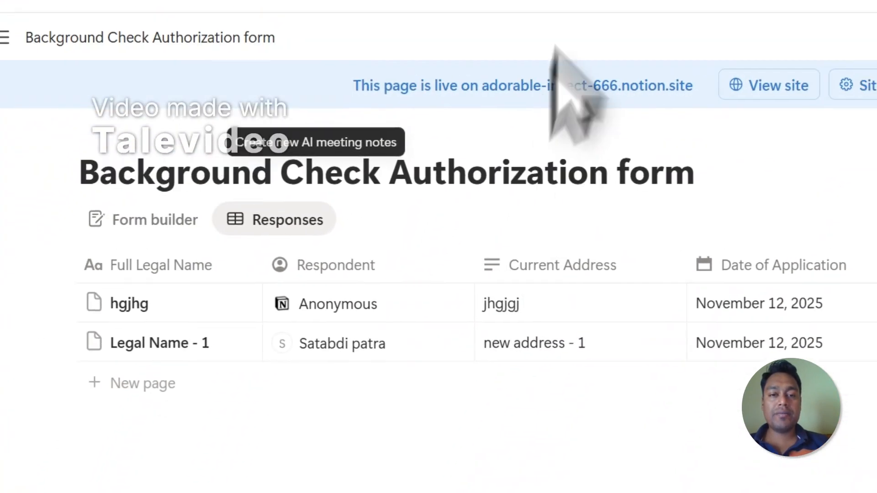
left_click(458, 53)
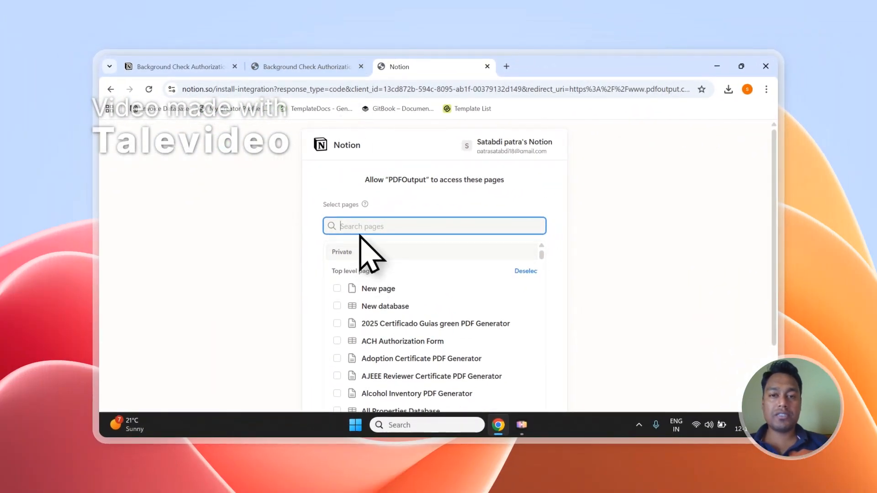
Grant PDFOutput access to the selected Notion pages and choose Background Check Authorization form as its Notion database.
scroll(455, 238, "down", 2)
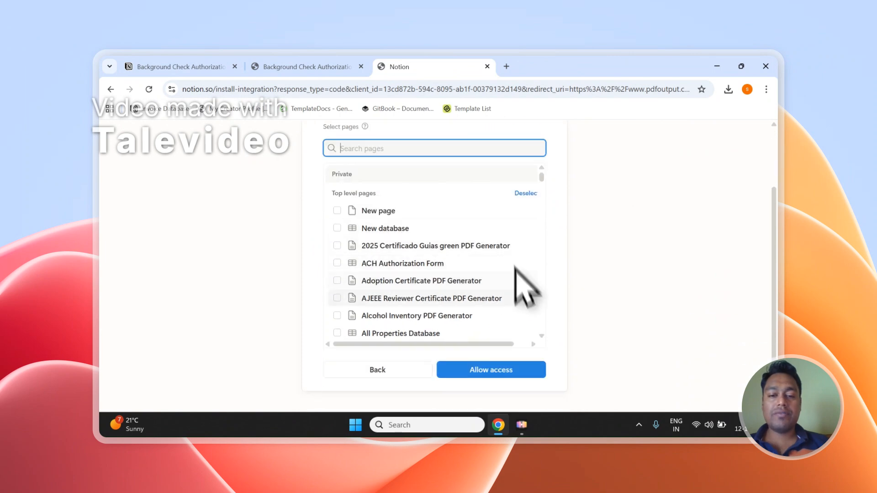
left_click(480, 368)
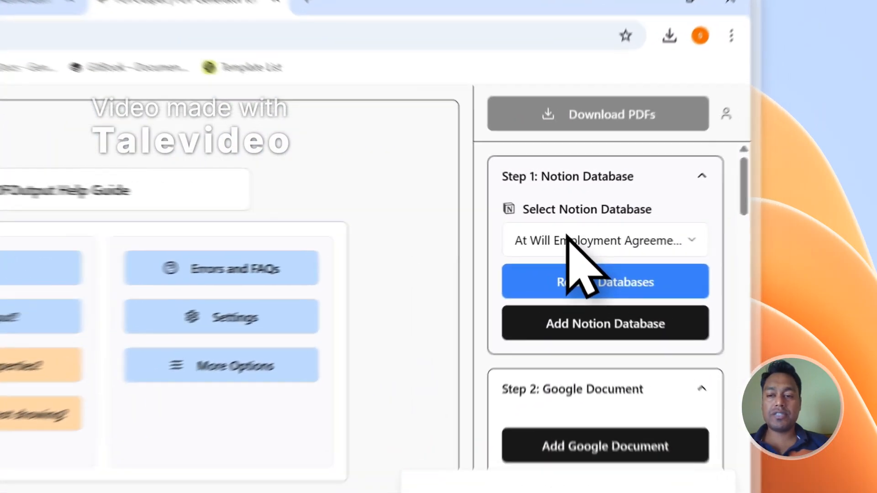
left_click(665, 212)
left_click(665, 212)
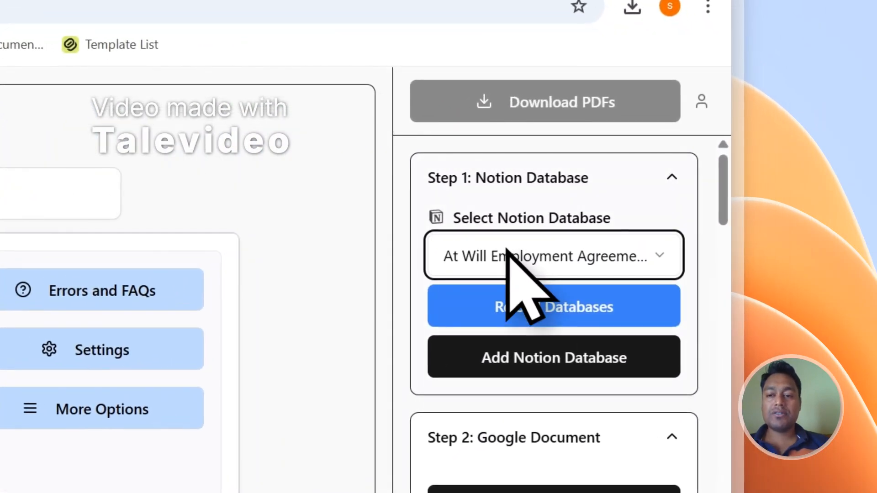
left_click(672, 217)
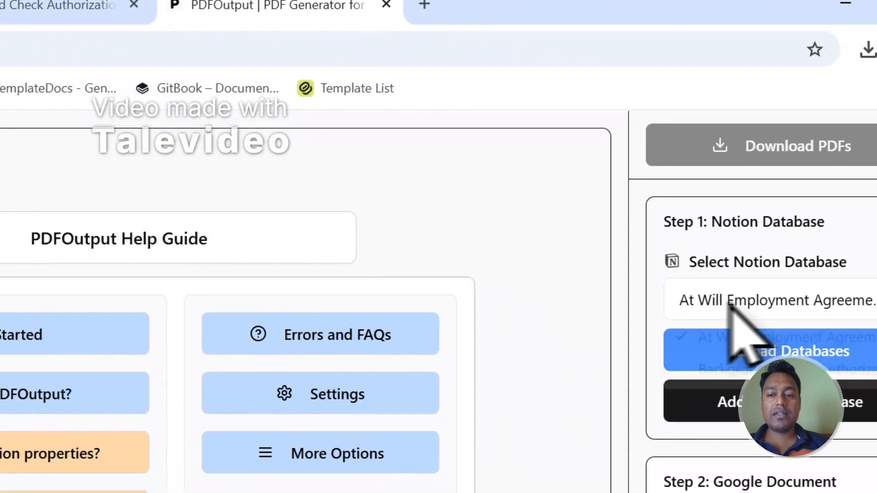
left_click(731, 298)
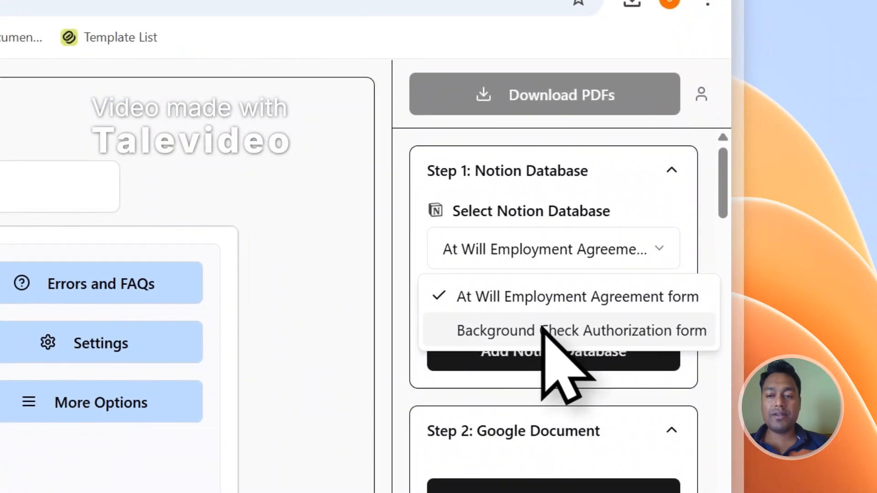
left_click(532, 329)
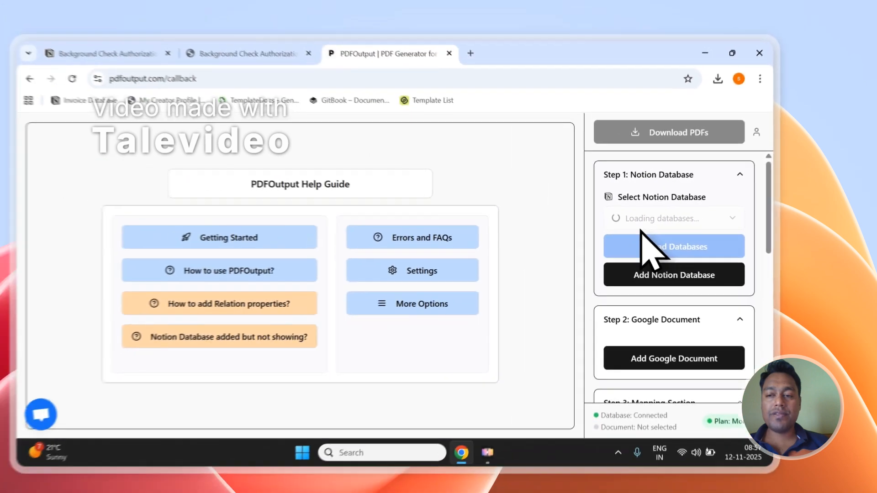
Review the database properties listed in PDFOutput and compare them with the columns of the form's responses in Notion.
scroll(721, 295, "down", 5)
scroll(749, 224, "down", 4)
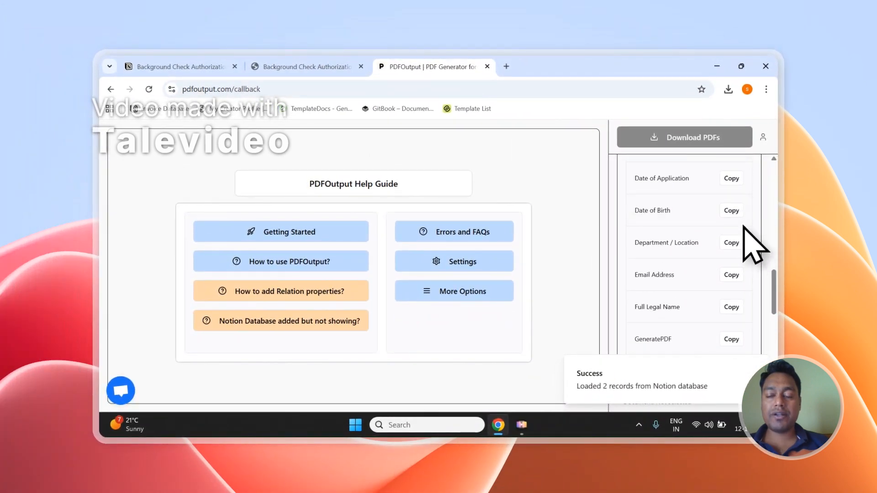
scroll(740, 226, "down", 3)
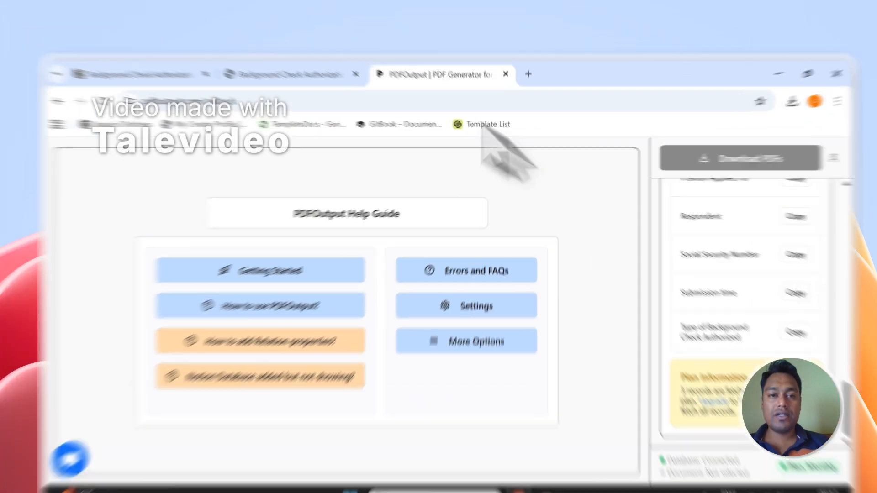
left_click(200, 67)
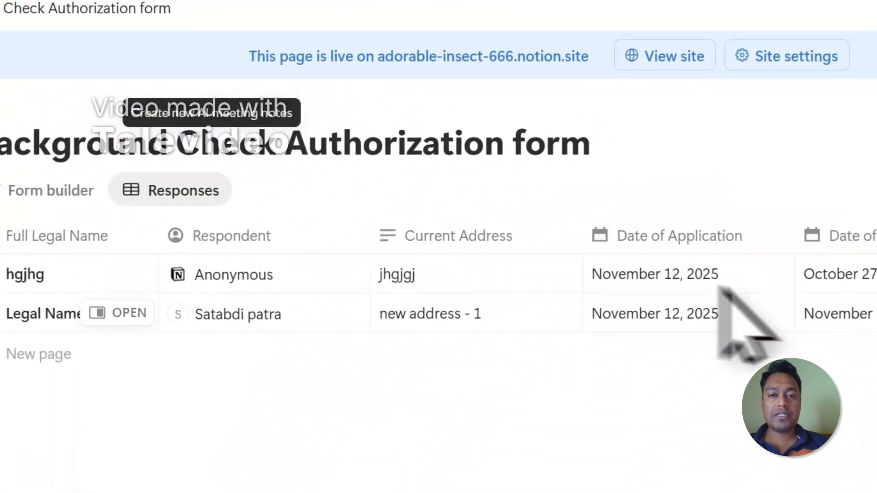
left_click(418, 45)
scroll(552, 421, "up", 5)
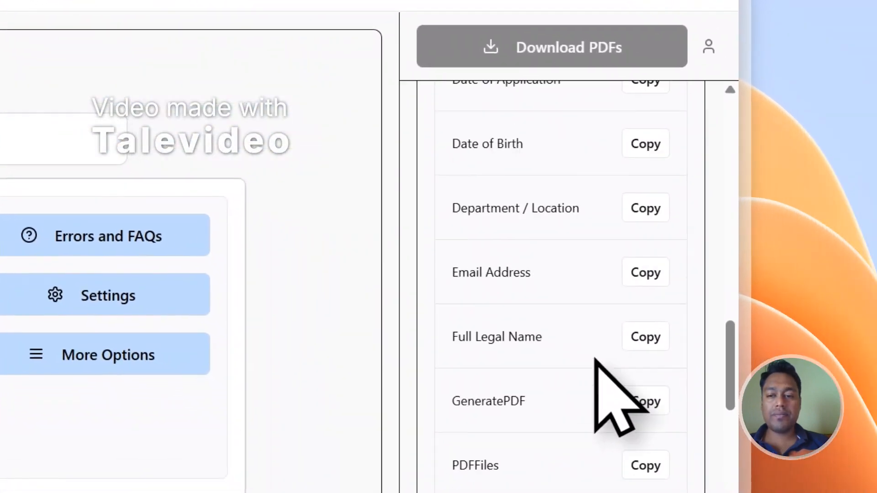
scroll(595, 361, "up", 3)
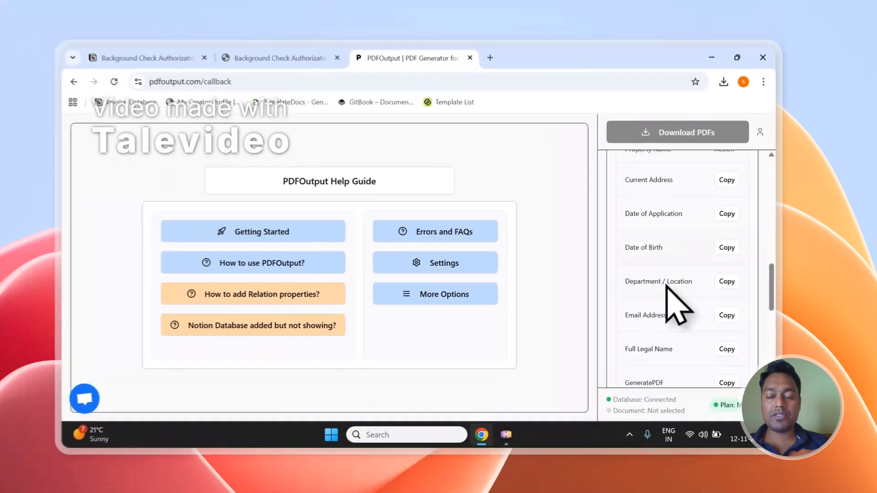
Browse the existing Google documents that PDFOutput can use as a template and close the file picker without selecting one.
scroll(667, 285, "down", 6)
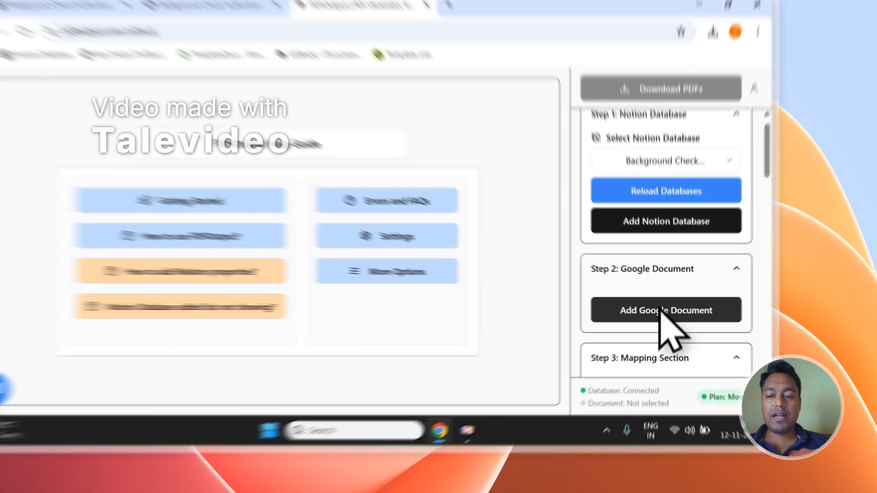
left_click(685, 322)
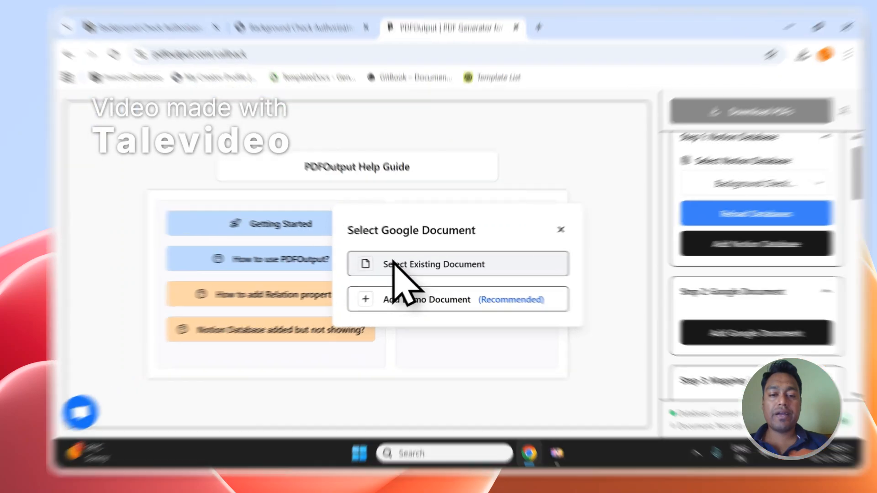
left_click(402, 268)
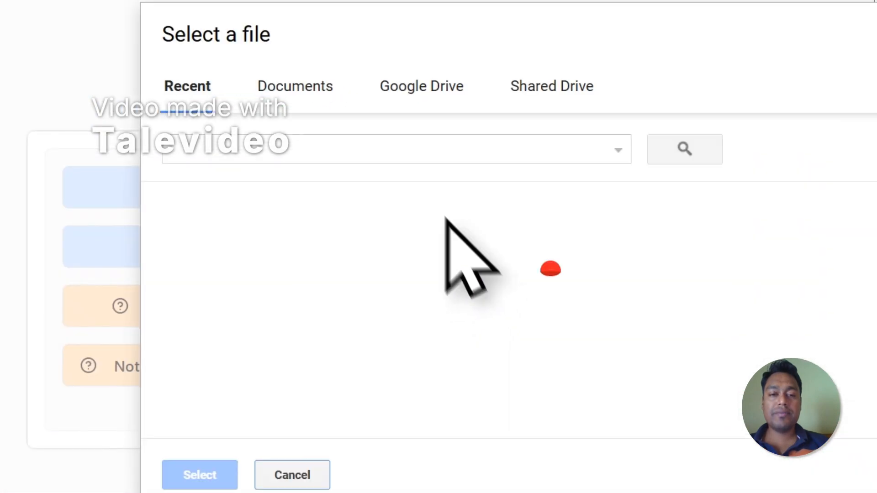
left_click(315, 90)
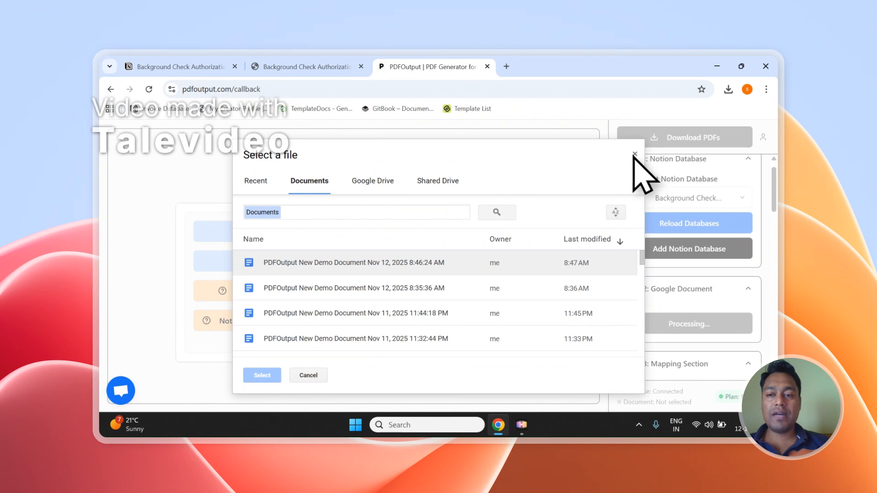
left_click(634, 154)
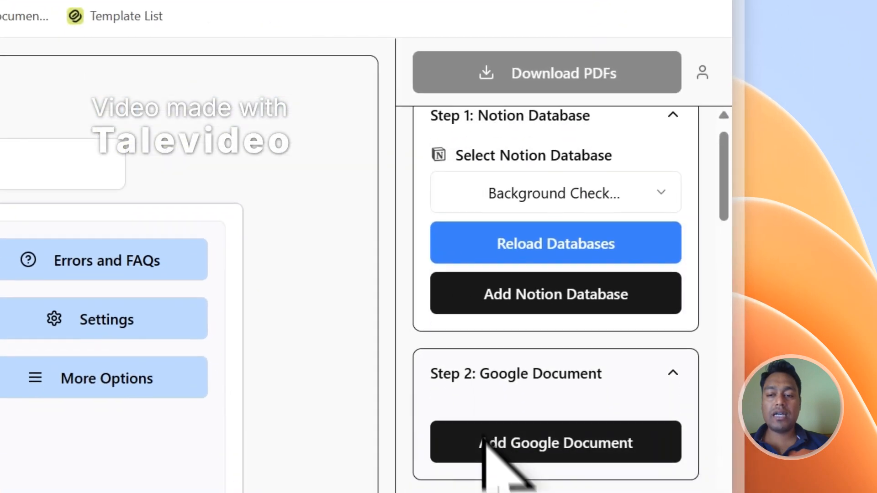
Add a PDFOutput demo Google document and delete its introductory text above the Placeholders list.
left_click(653, 326)
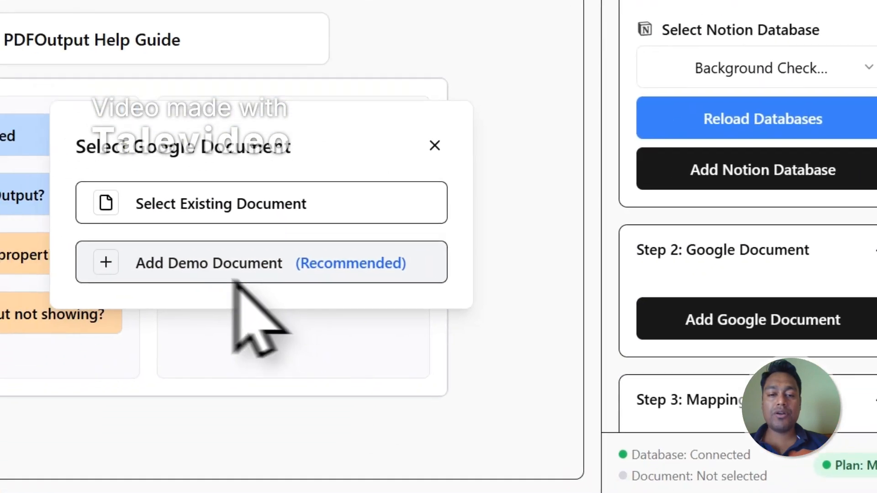
left_click(235, 274)
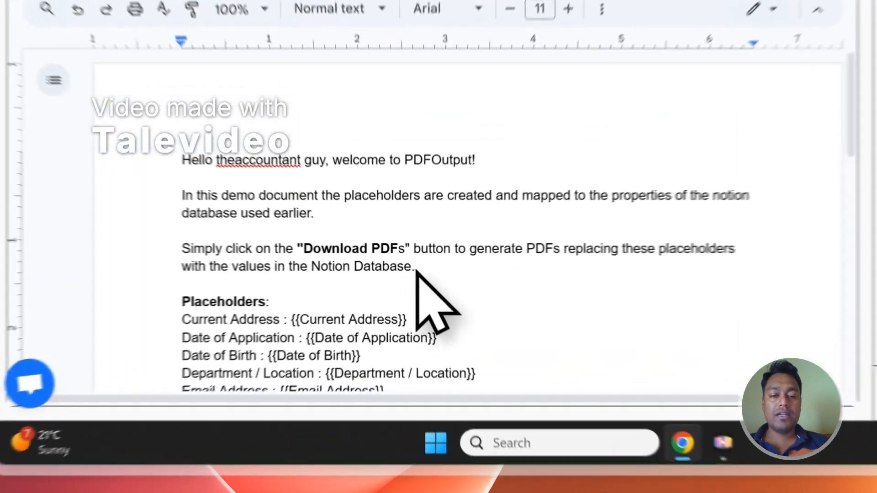
left_click_drag(356, 331, 184, 259)
key("BackSpace")
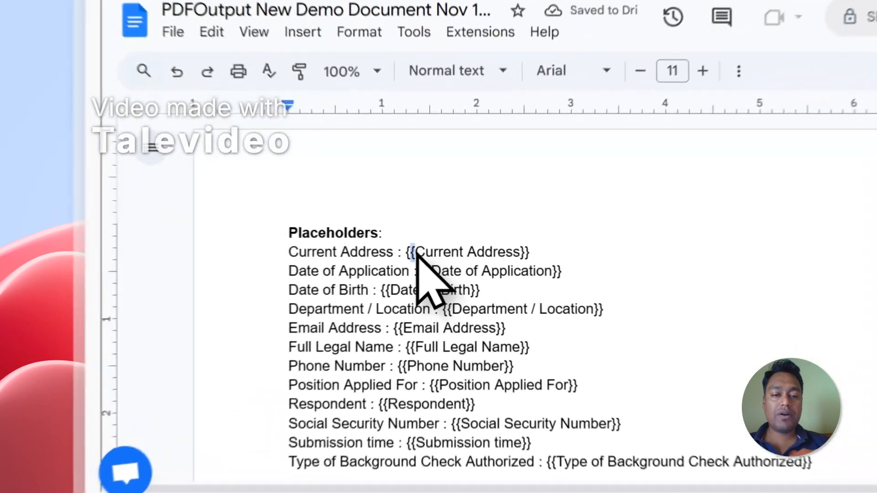
Compare the demo document's placeholders, such as Current Address and Date of Application, with the matching property columns in the Notion form.
left_click_drag(275, 273, 342, 273)
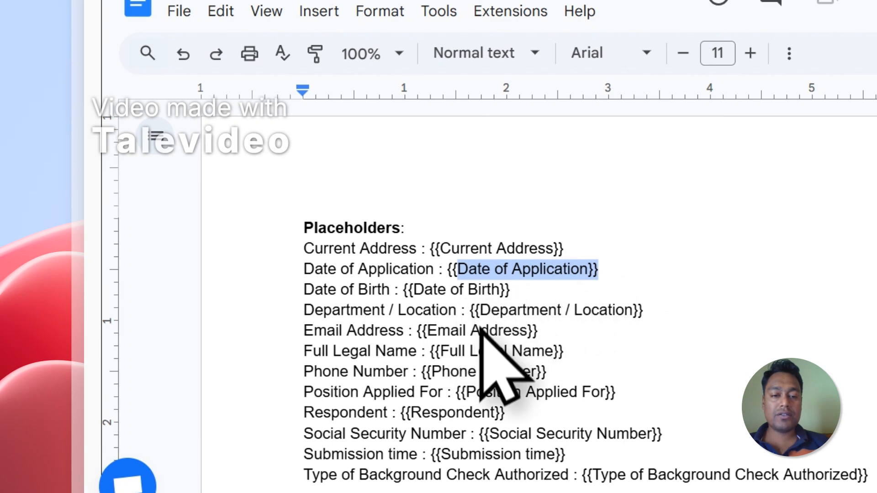
left_click(457, 6)
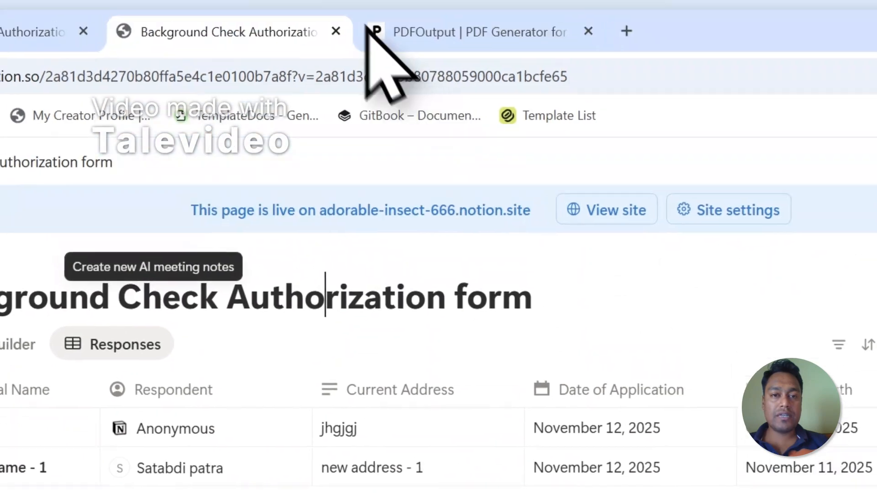
left_click(384, 30)
left_click(413, 412)
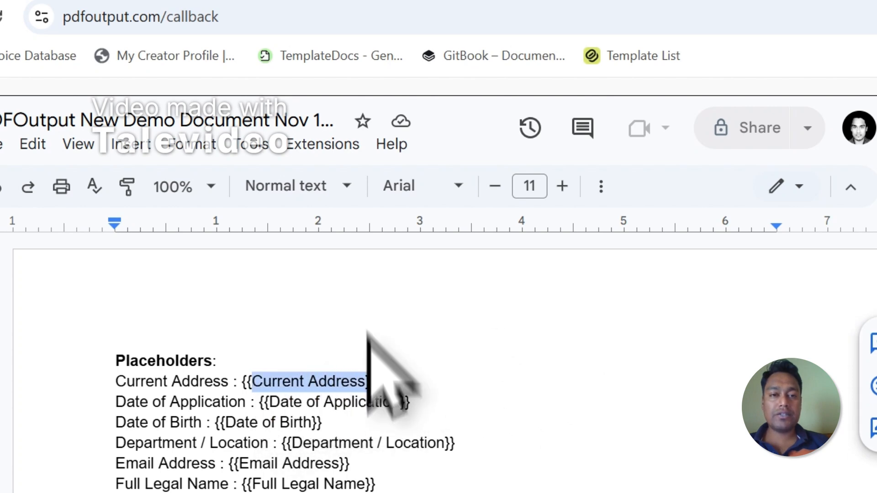
left_click(432, 96)
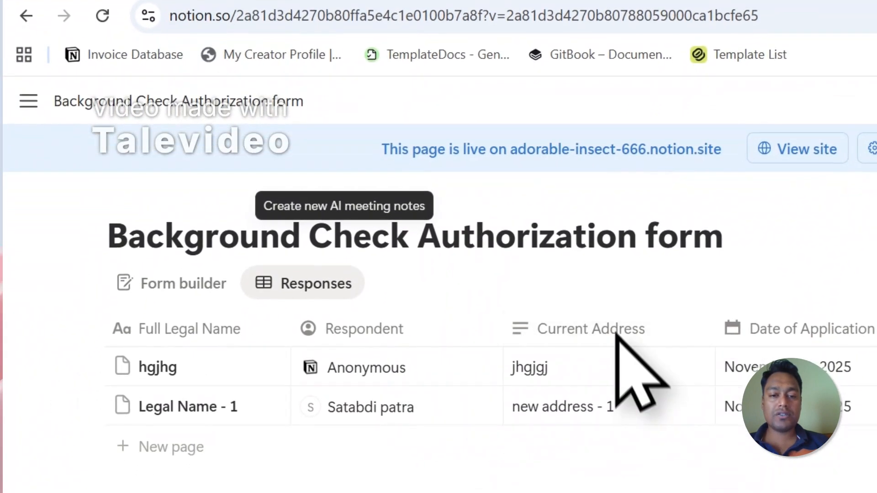
left_click(466, 121)
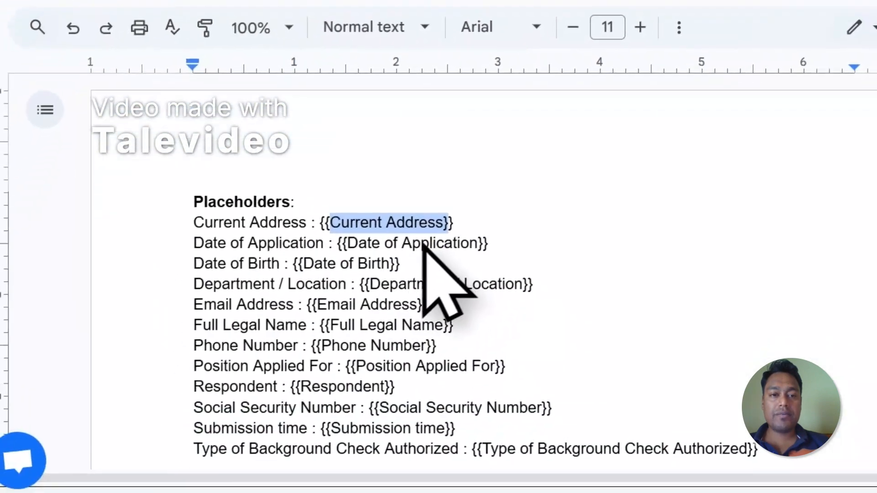
left_click(429, 36)
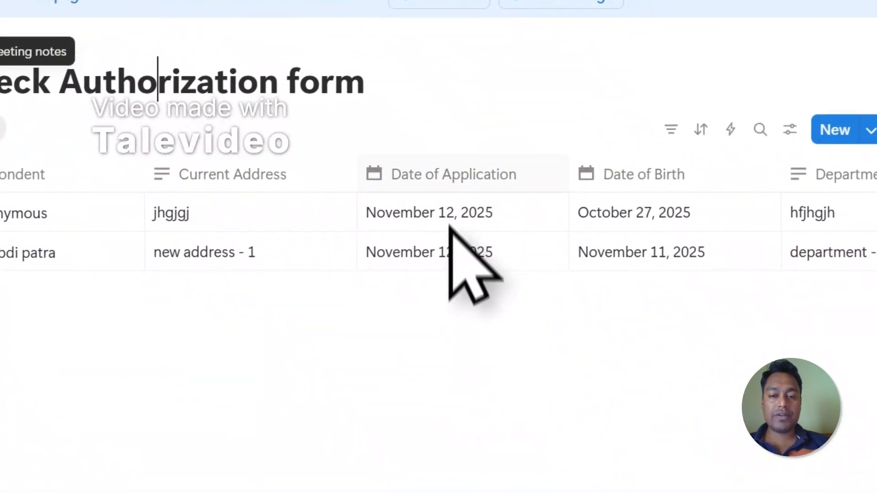
left_click(393, 69)
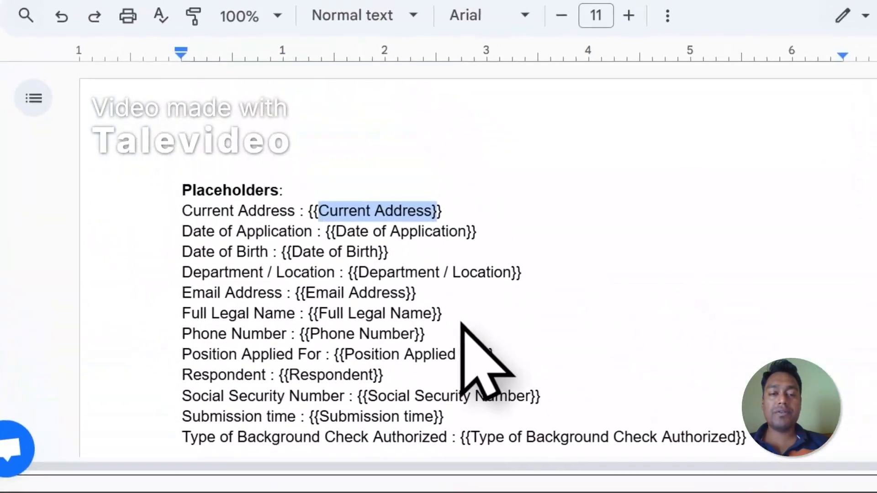
left_click(435, 67)
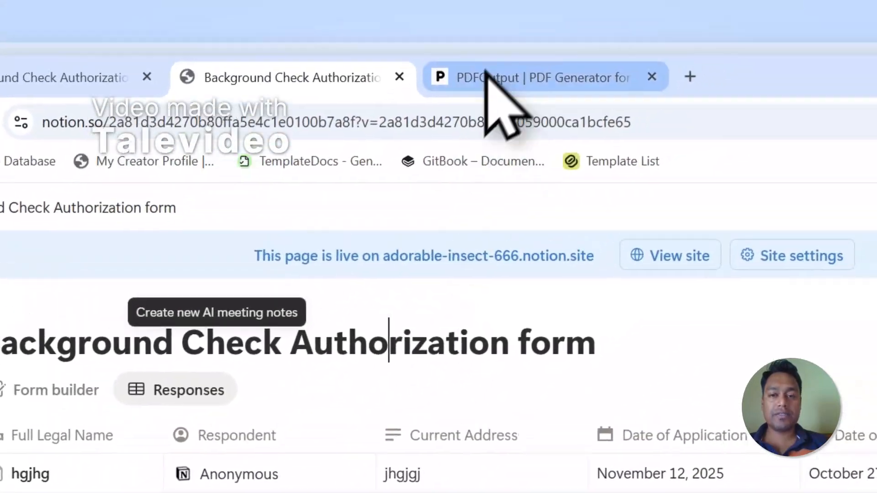
left_click(485, 71)
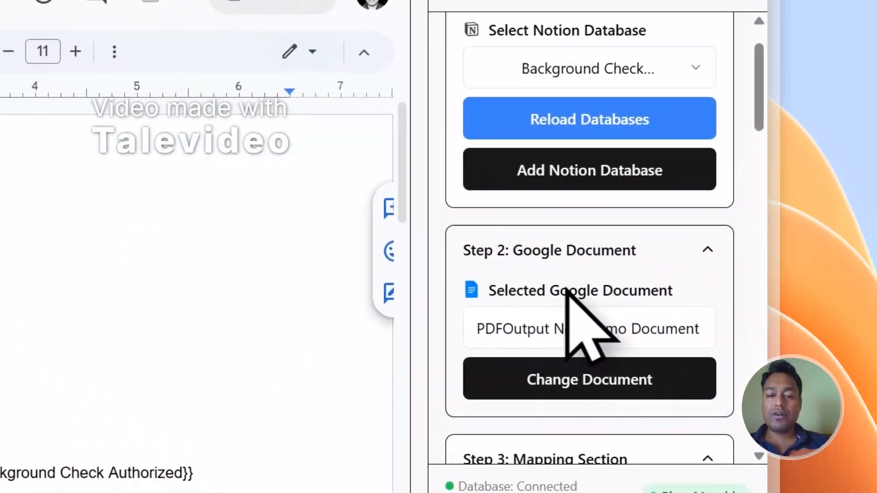
Copy the Date of Birth property's placeholder and paste it below the placeholder list in the demo document.
scroll(577, 323, "down", 5)
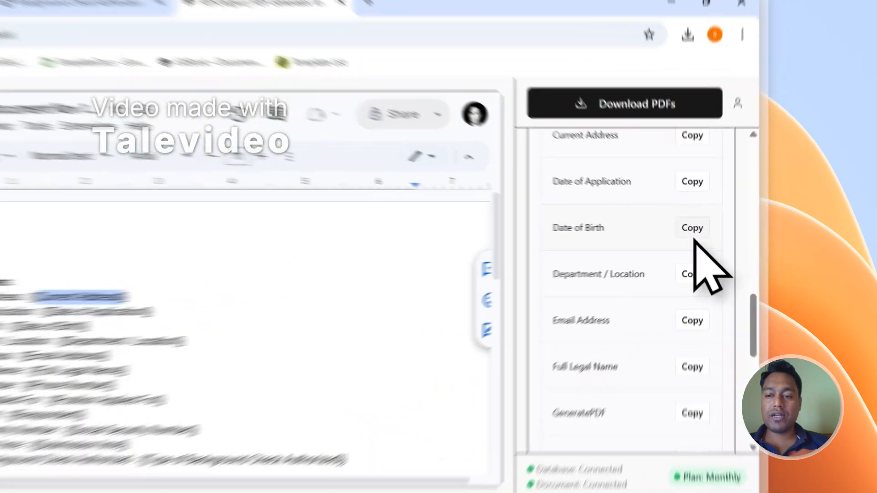
left_click(732, 225)
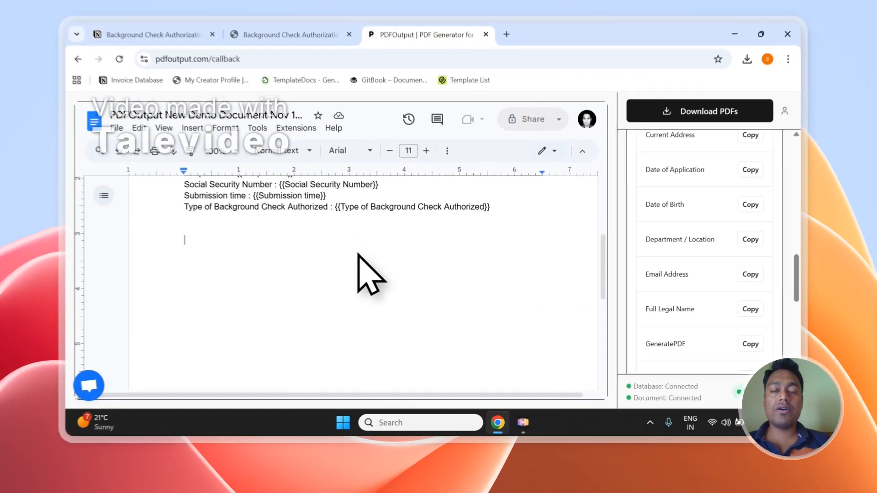
key("ctrl+v")
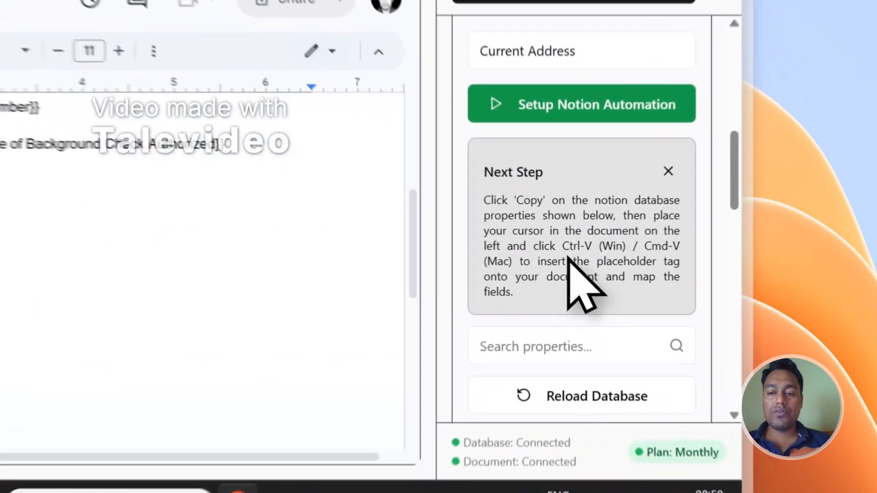
Try adding the Full Legal Name placeholder below the pasted Date of Birth placeholder, and clear the extra entries beneath the placeholder list.
mouse_move(679, 290)
left_mouse_down()
mouse_move(659, 291)
mouse_move(680, 290)
left_mouse_up()
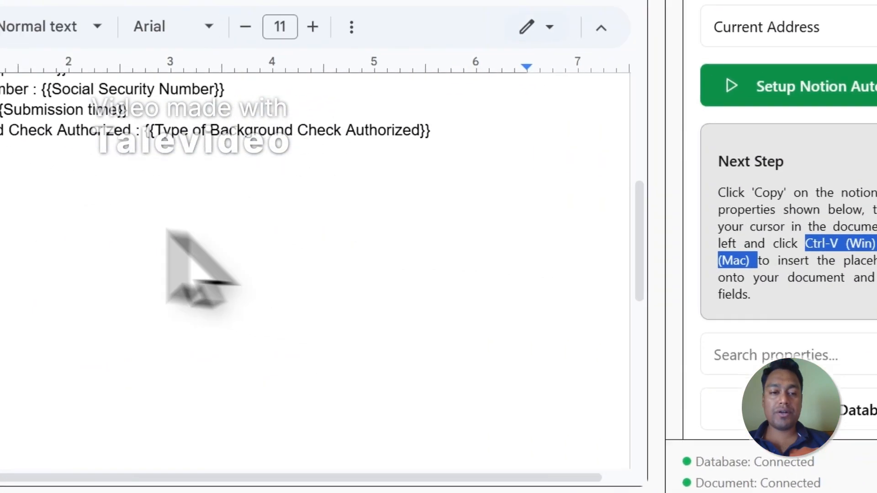
left_click(295, 235)
scroll(618, 363, "down", 5)
scroll(706, 237, "down", 5)
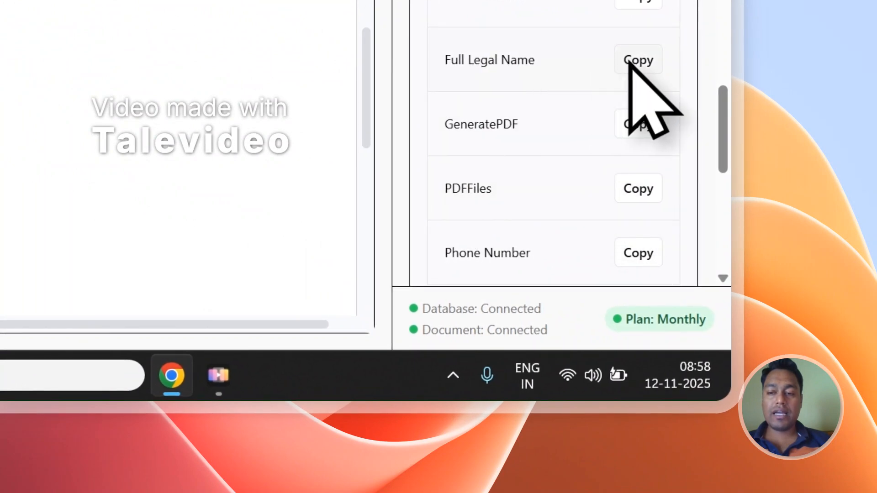
left_click(635, 60)
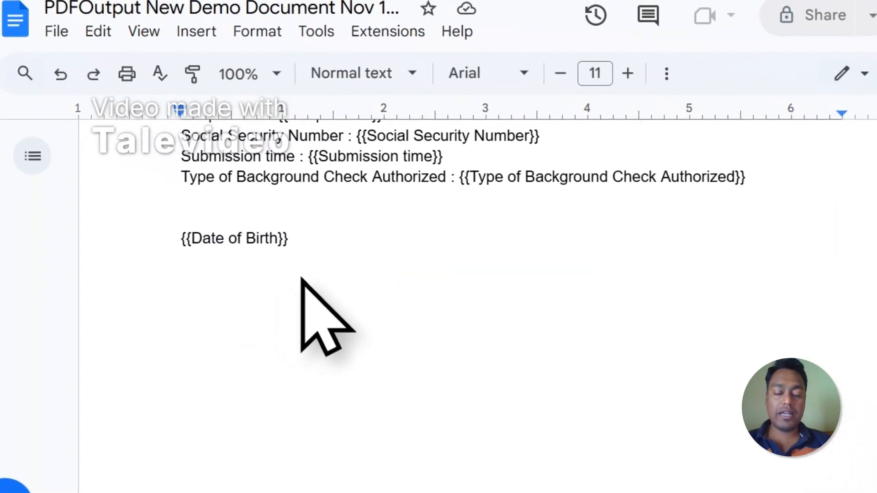
key("Return")
key("Return")
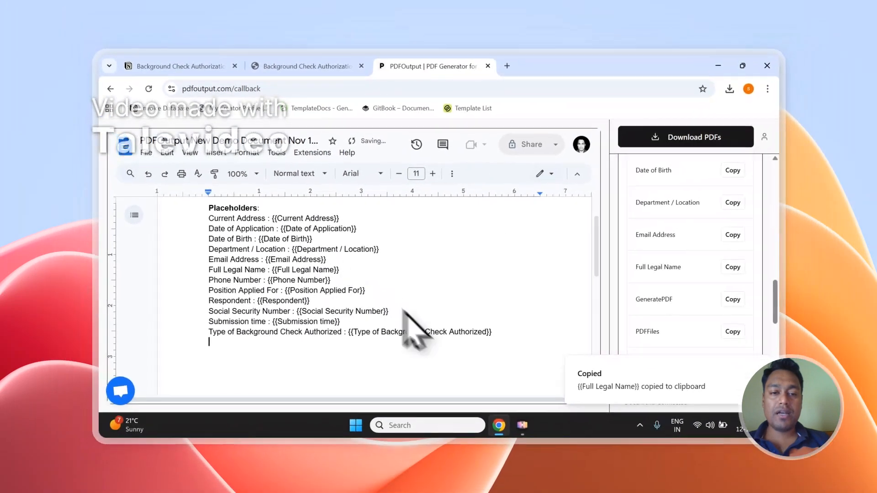
scroll(687, 263, "up", 5)
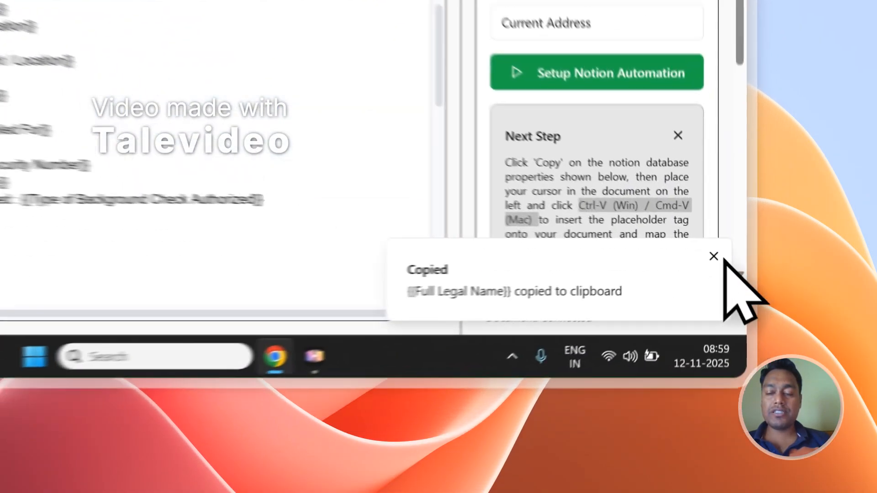
left_click(756, 365)
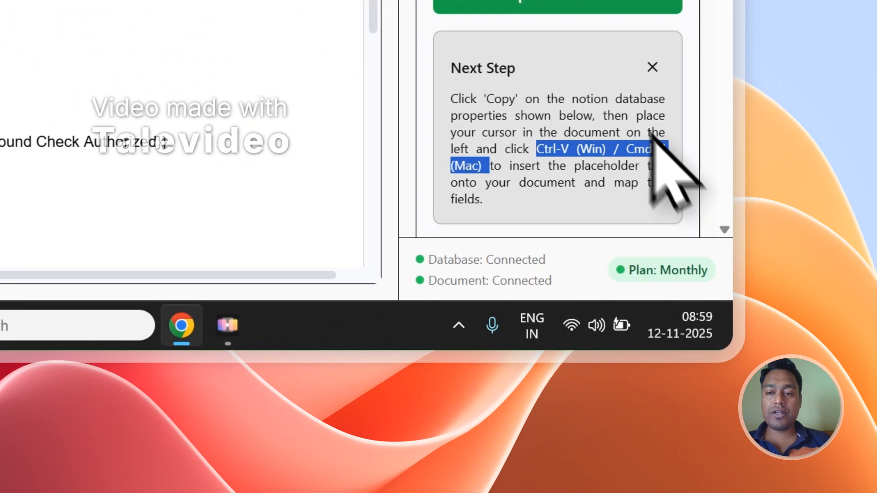
Set the PDF file name to the Full Legal Name property and check that column in the Notion responses.
scroll(732, 322, "up", 1)
left_click_drag(453, 193, 543, 194)
left_click(149, 76)
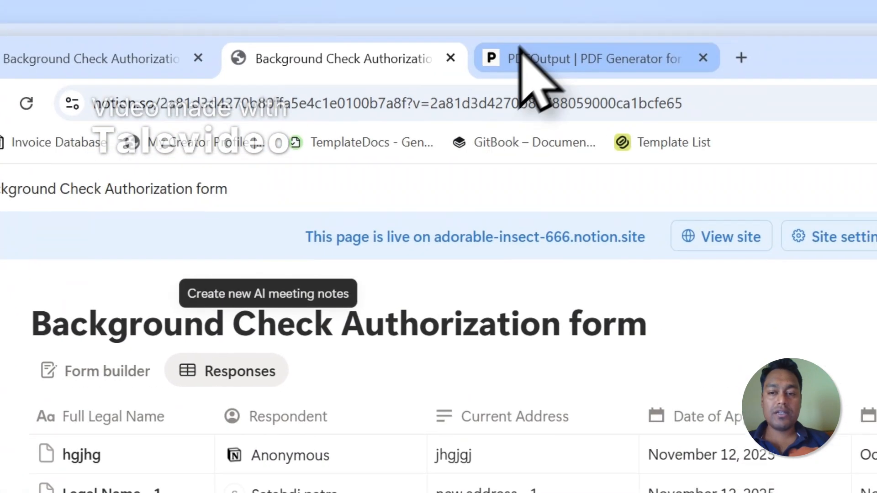
left_click(520, 60)
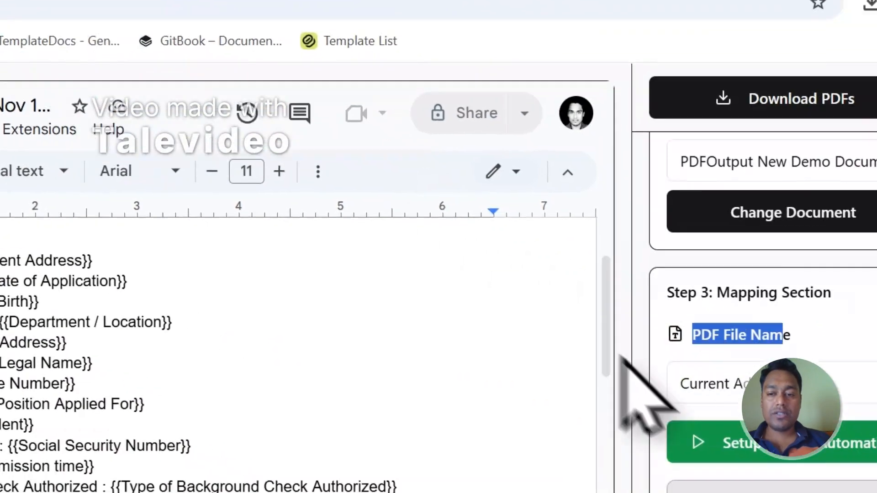
left_click(580, 314)
mouse_move(605, 269)
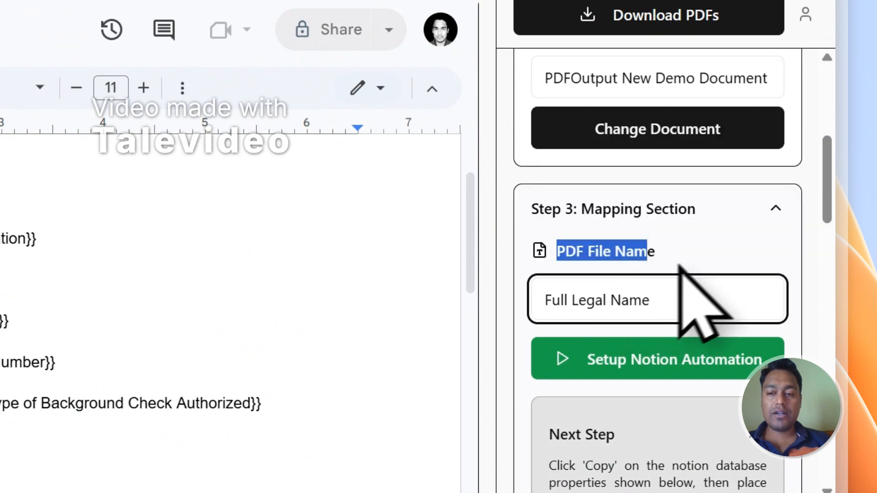
left_click(176, 22)
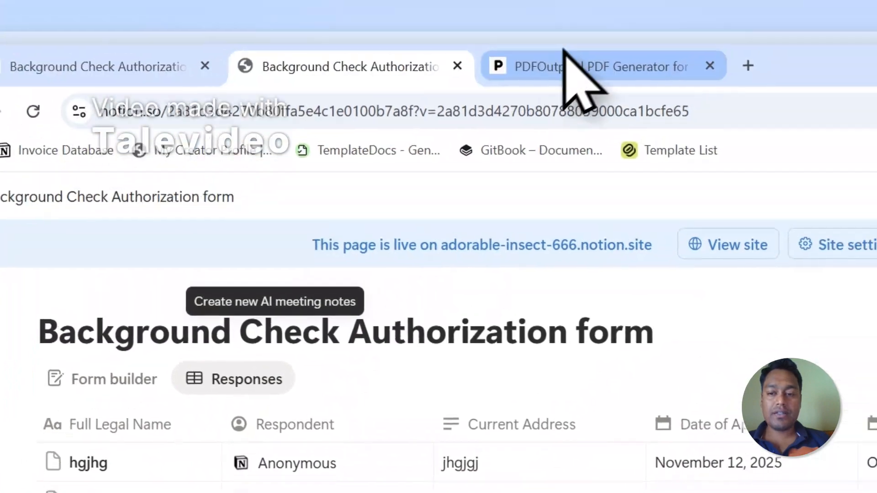
left_click(568, 65)
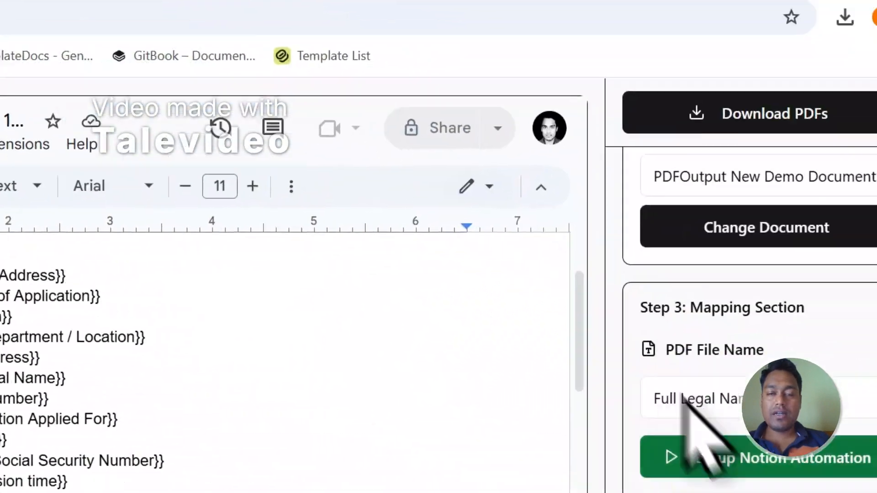
Check the GeneratePDF and PDFFiles columns of the Notion responses, and generate and download their PDFs from PDFOutput.
left_click(175, 23)
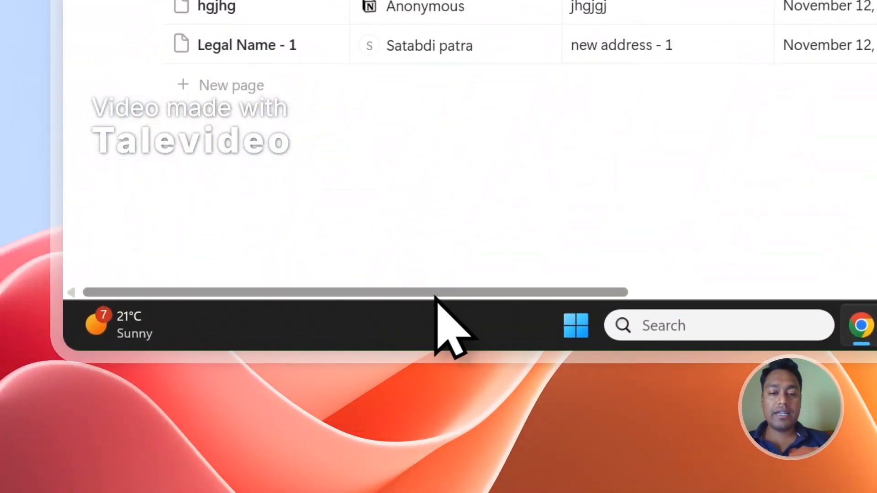
left_click_drag(434, 297, 716, 289)
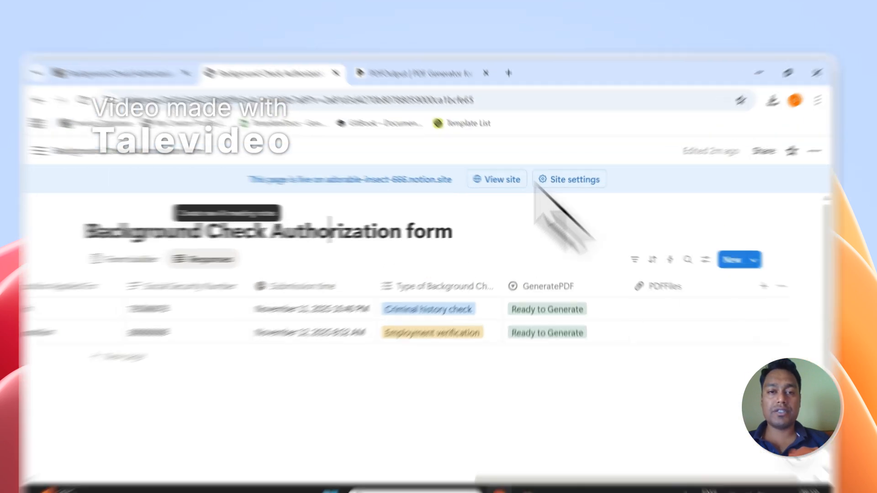
left_click(402, 67)
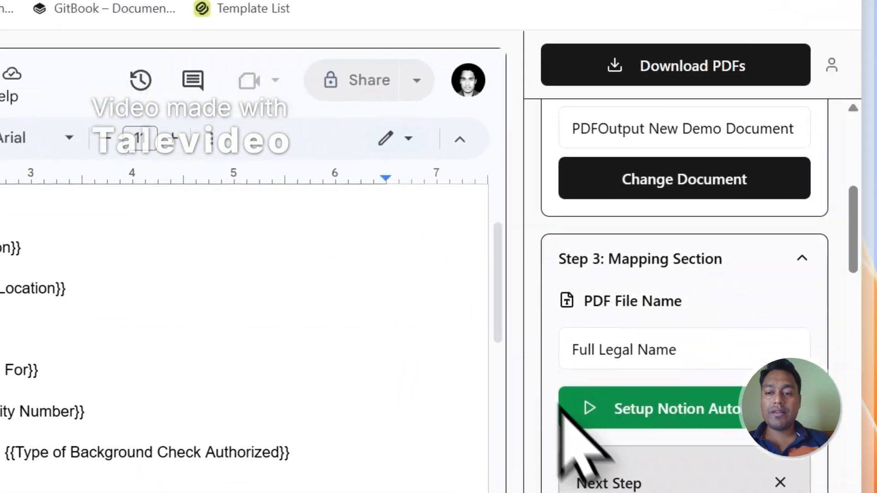
scroll(687, 310, "up", 5)
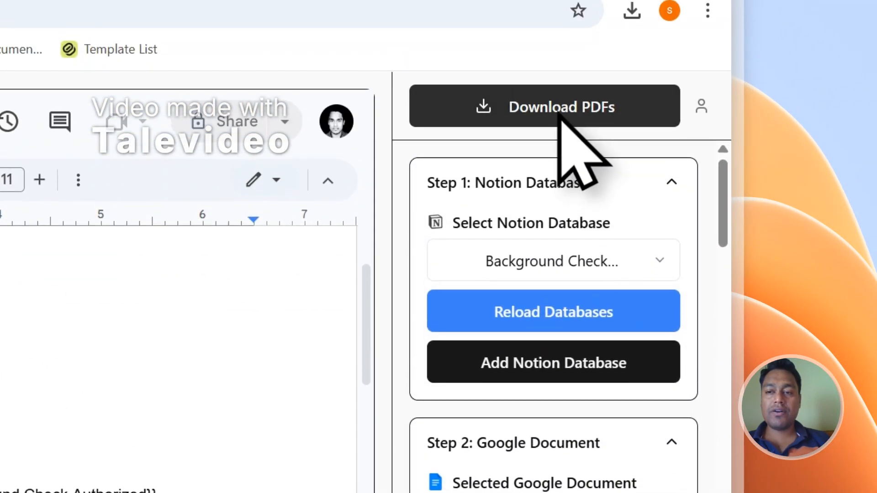
left_click(560, 121)
Open hgjhg.pdf and the Legal Name - 1 PDF from Notion, examine their filled-in placeholders, and close both files.
left_click(97, 91)
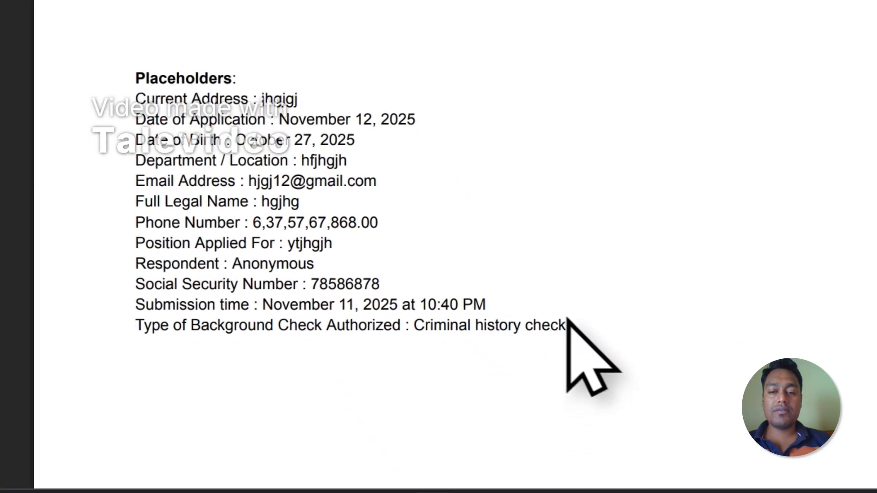
left_click_drag(693, 490, 332, 305)
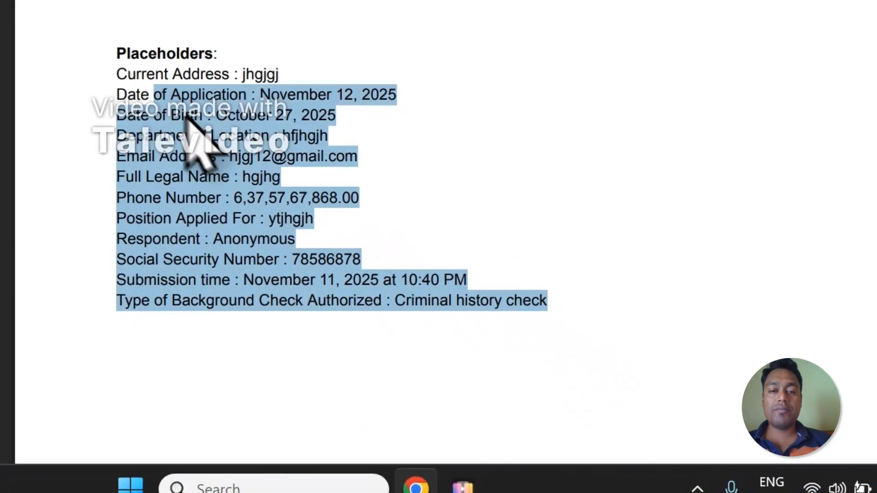
left_click_drag(188, 117, 112, 75)
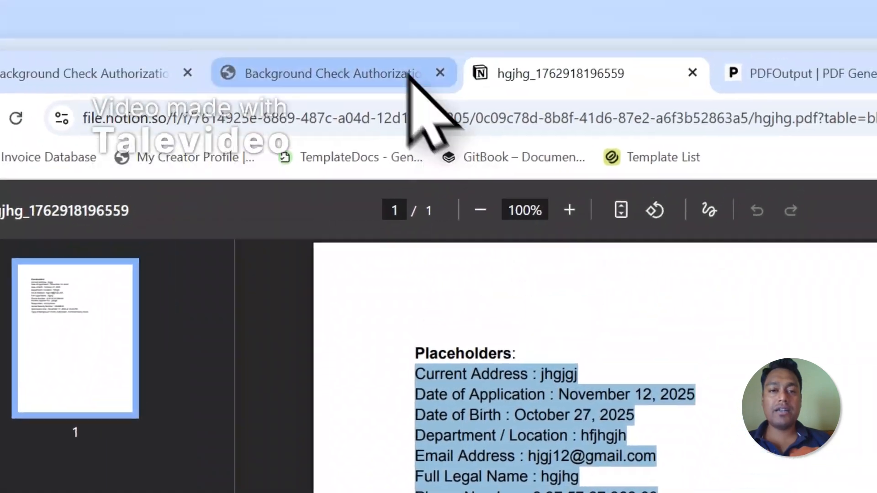
left_click(411, 71)
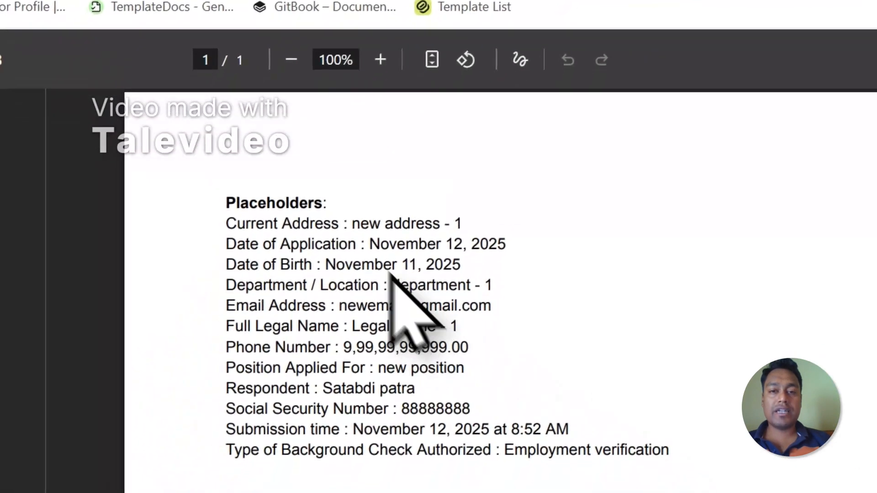
left_click(503, 74)
left_click(434, 82)
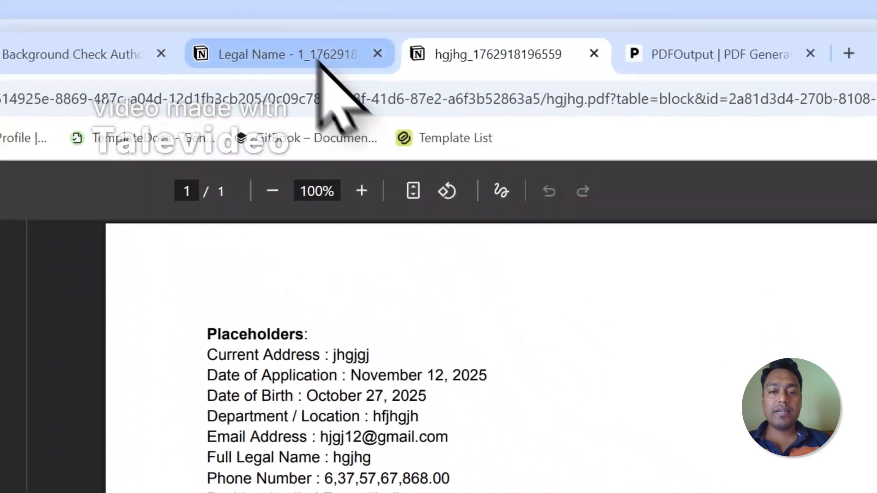
left_click(402, 121)
left_click(500, 119)
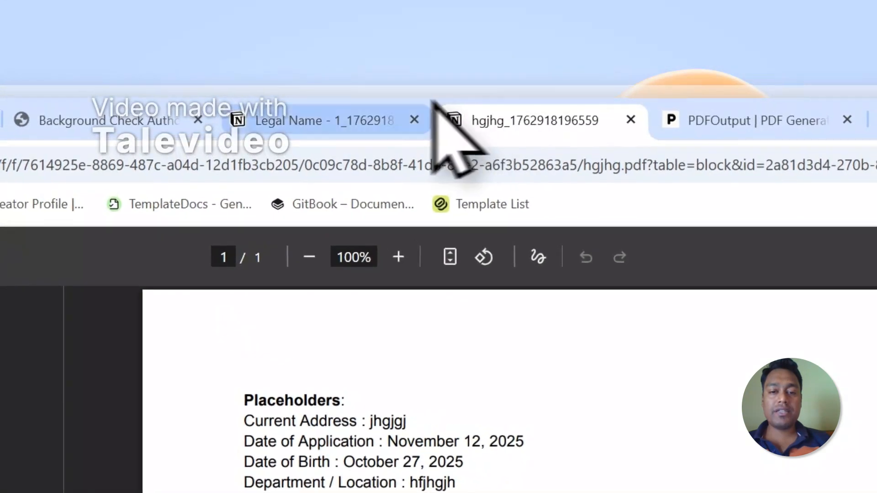
left_click(416, 121)
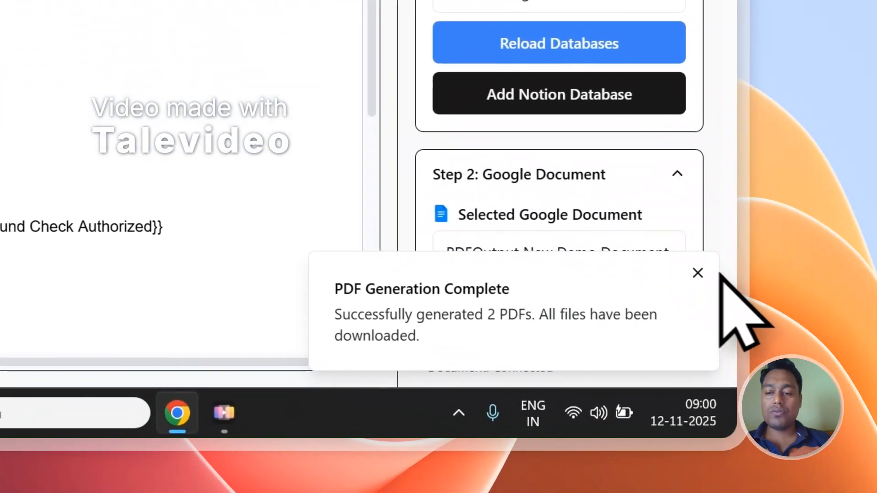
Set up the Notion automation in the Mapping Section for automatic PDF generation.
left_click(698, 273)
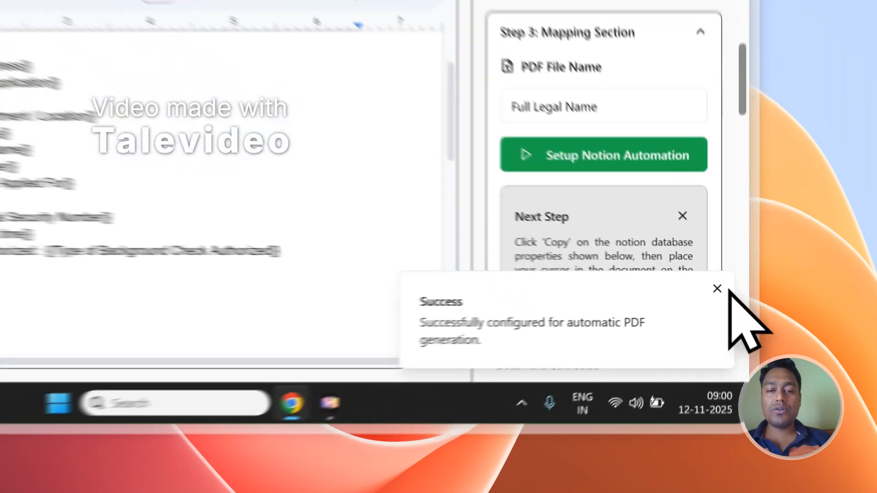
left_click(758, 354)
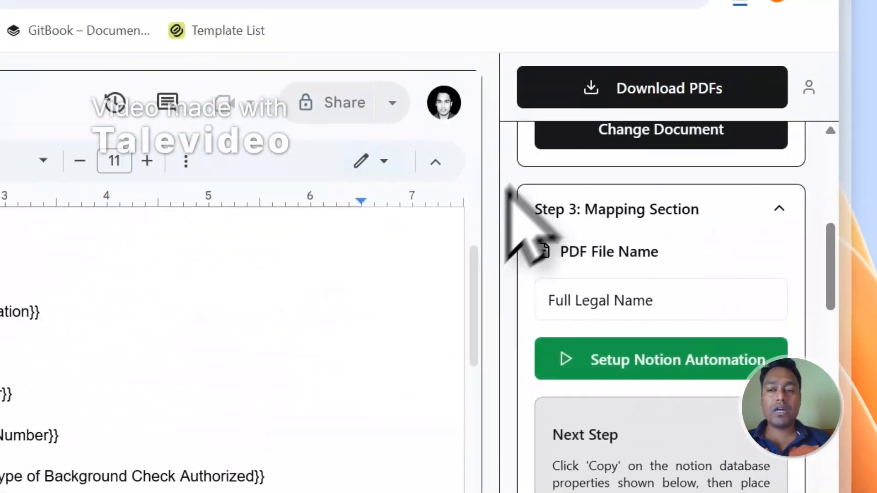
scroll(581, 333, "up", 5)
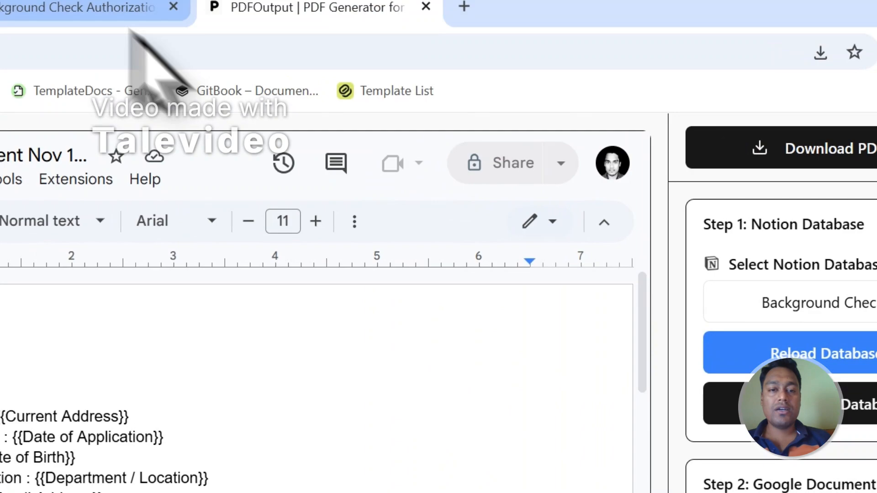
View the published Notion form, add a new page to its responses table, and set its GeneratePDF status to Ready to Generate.
left_click(108, 7)
left_click(238, 82)
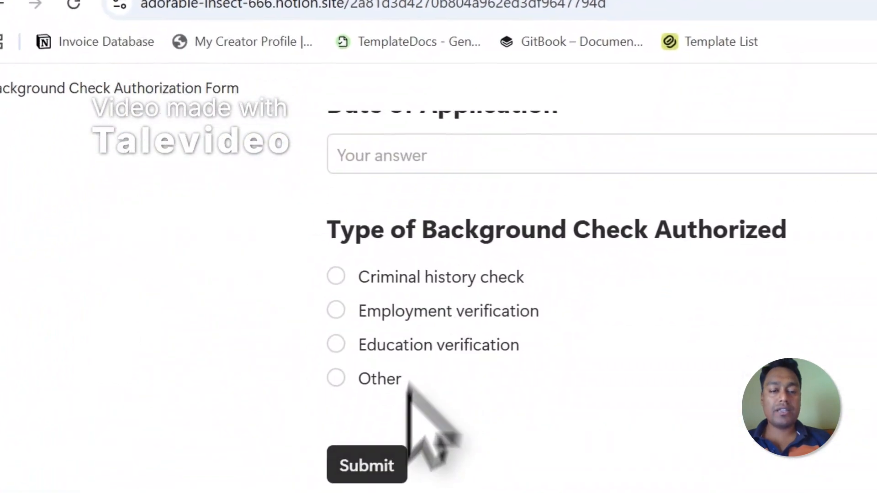
left_click(430, 90)
left_click(282, 374)
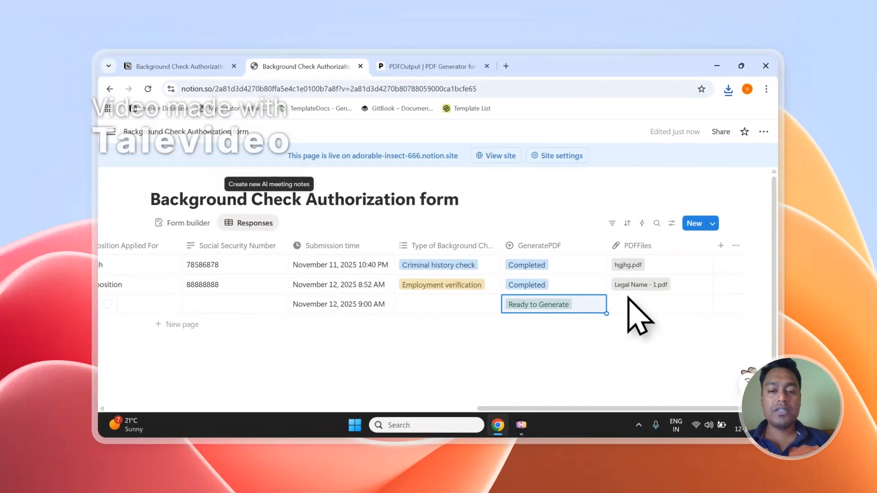
left_click(562, 200)
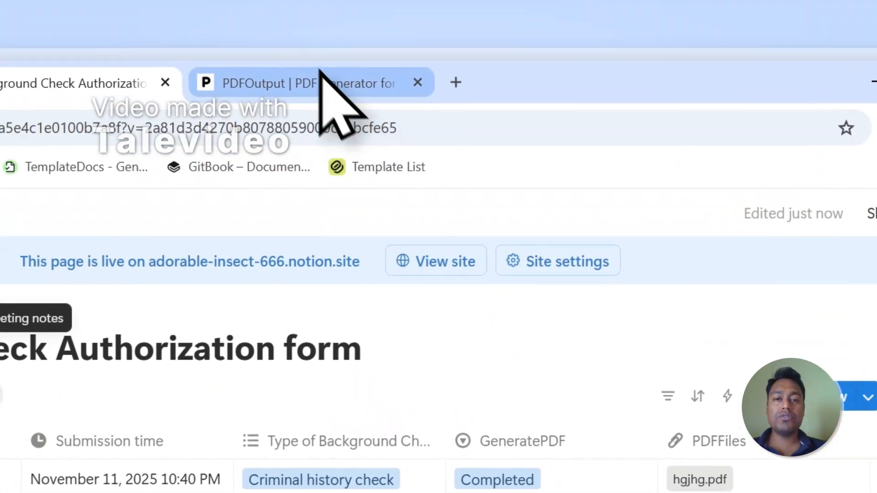
Return to the Notion responses from PDFOutput, add another new page, and select its GeneratePDF cell.
left_click(321, 84)
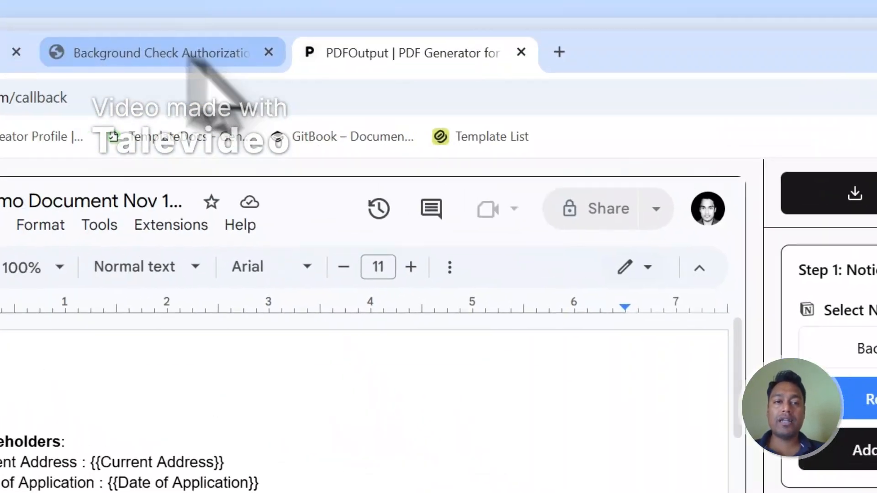
left_click(190, 59)
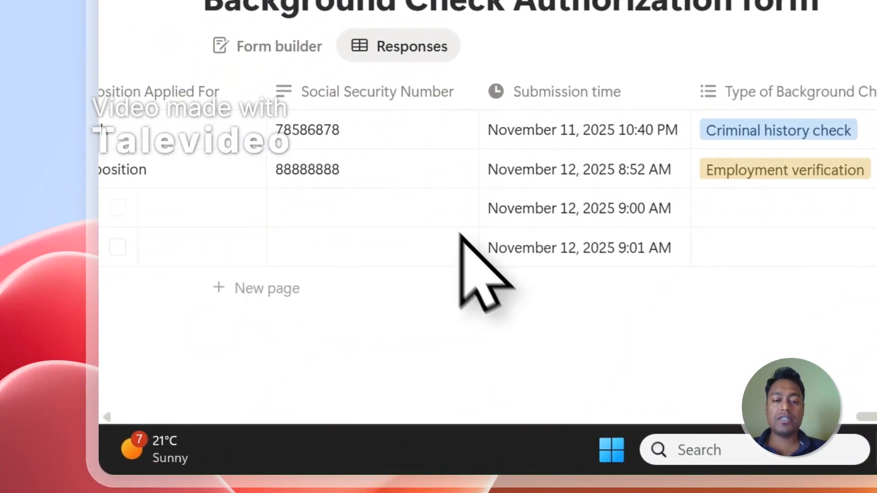
left_click(659, 244)
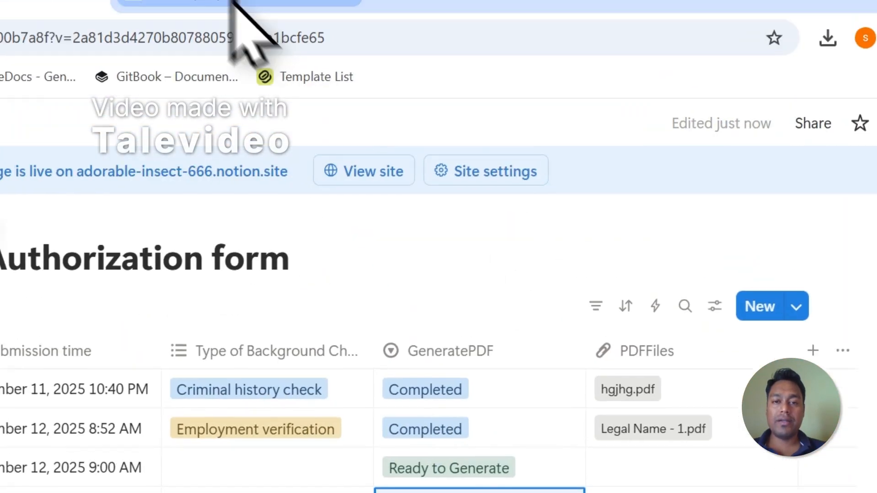
Switch to PDFOutput, view its support chat, and close the chat window.
left_click(235, 2)
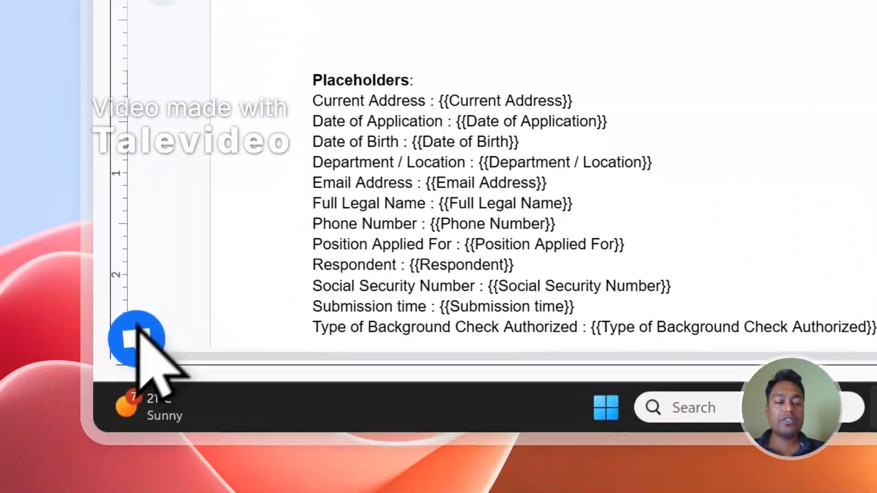
left_click(131, 326)
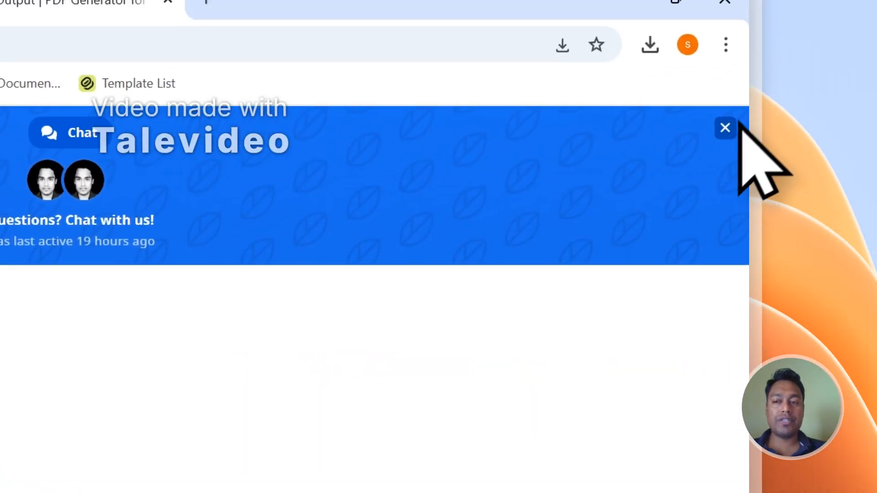
left_click(726, 128)
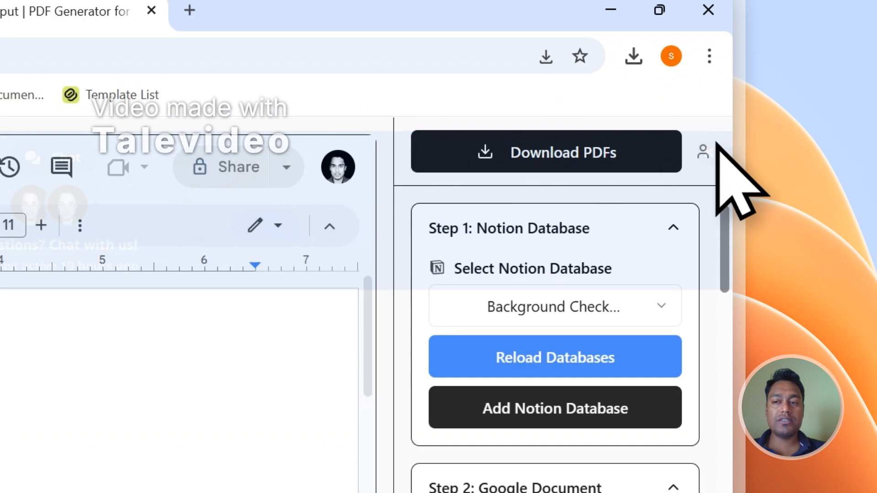
Sign out of PDFOutput and go to the contact page's Send Message form.
left_click(702, 151)
left_click(681, 310)
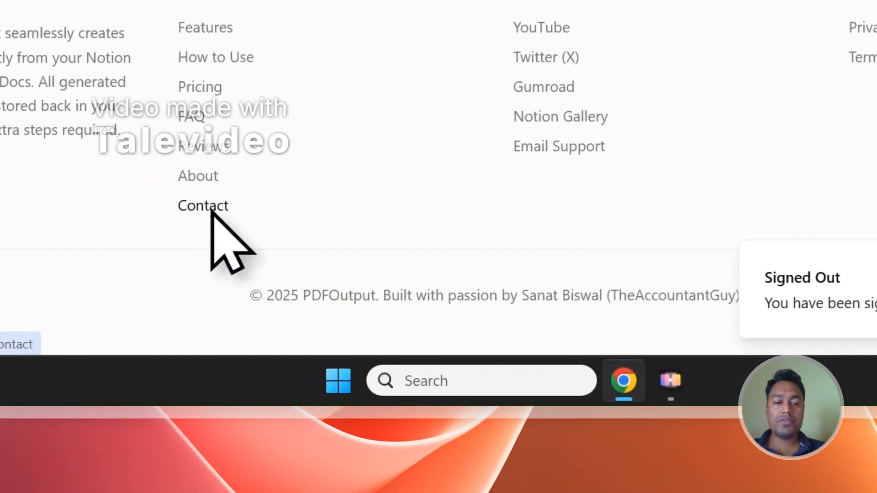
left_click(58, 196)
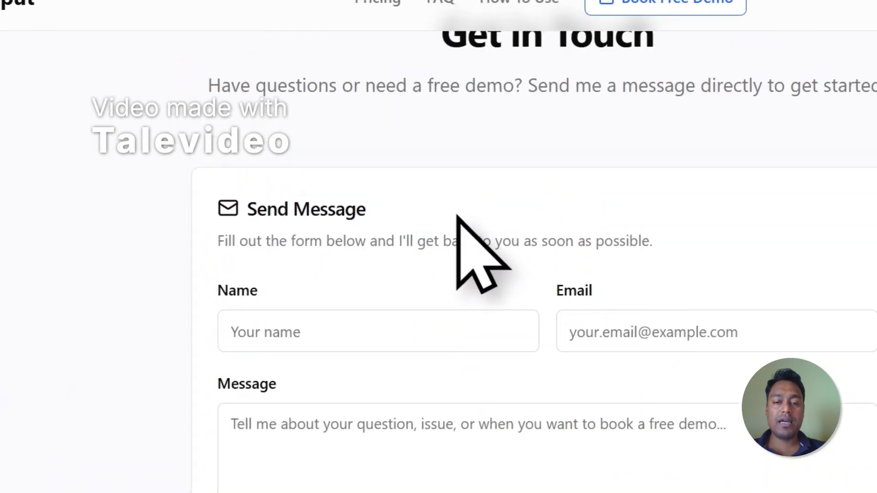
scroll(457, 216, "down", 1)
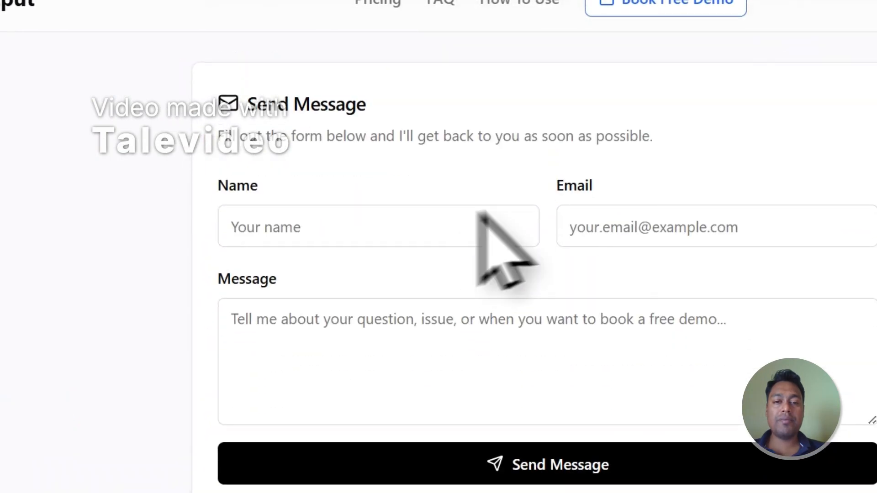